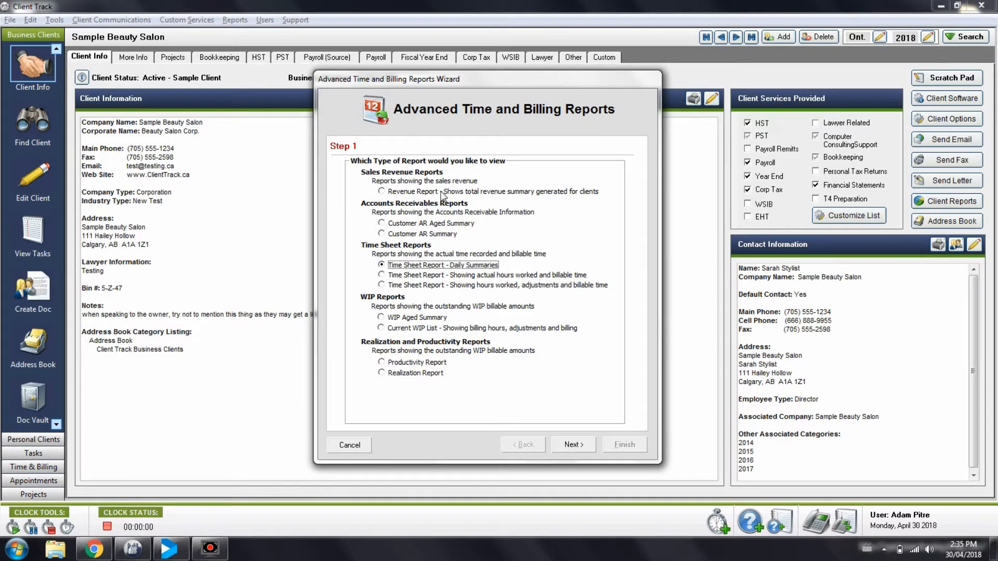
Choose the sales Revenue Report as the report type and set its grouping to No Grouping.
click(533, 192)
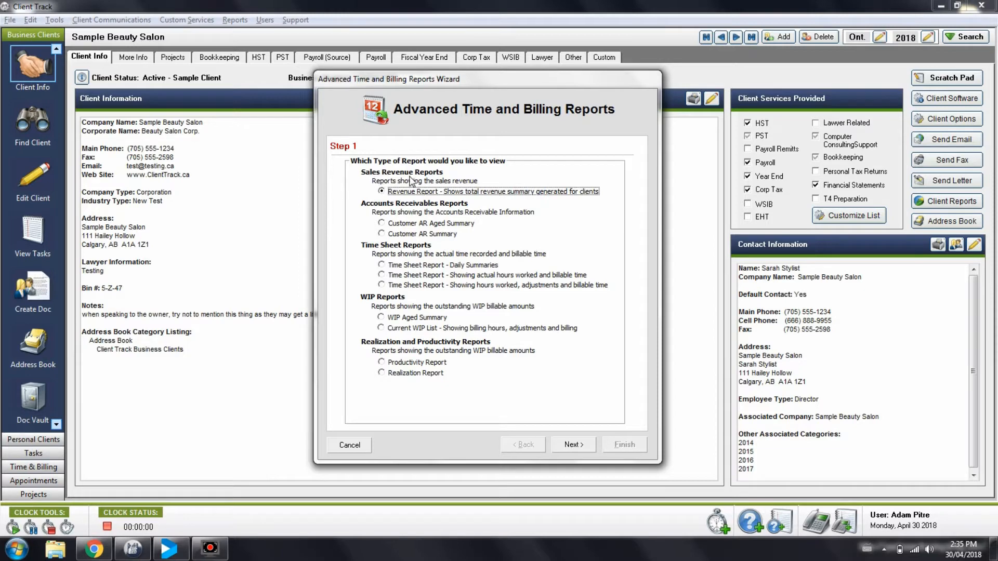
click(573, 446)
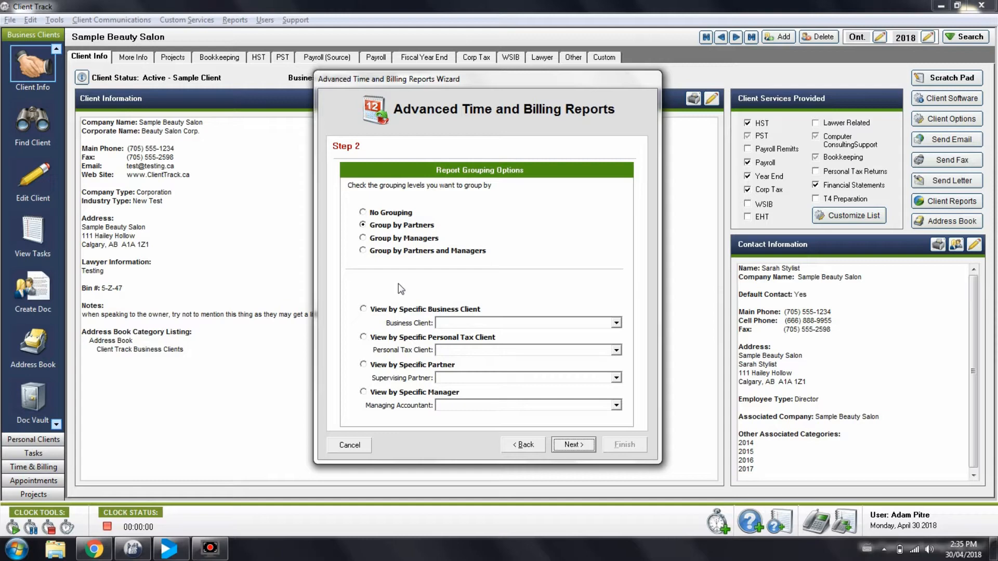
click(518, 447)
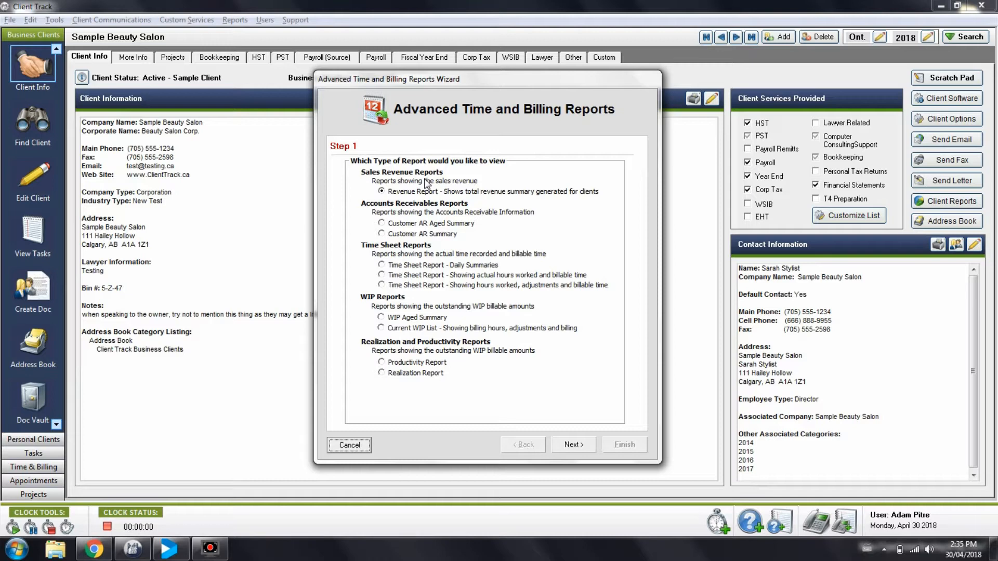
click(574, 445)
click(384, 213)
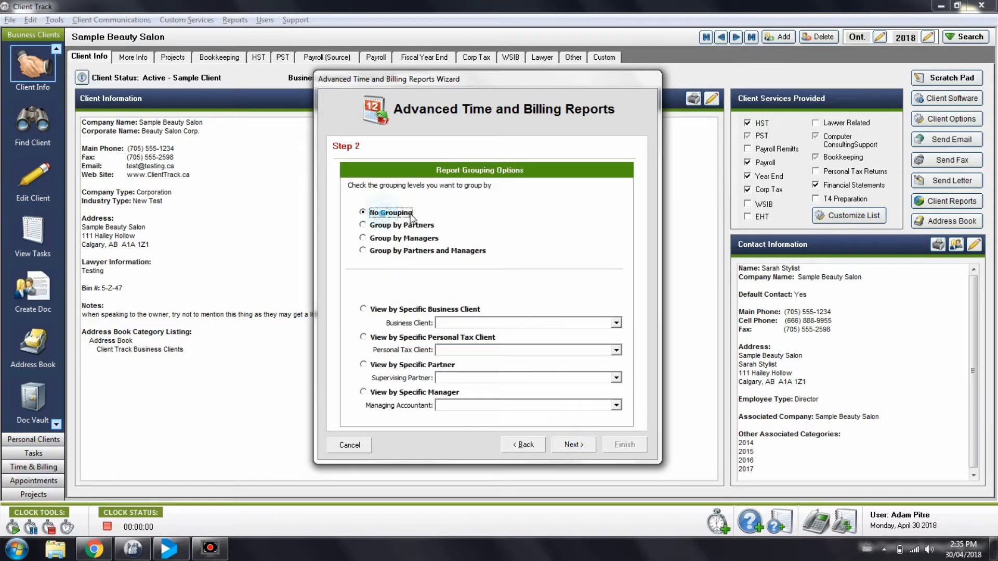
click(569, 447)
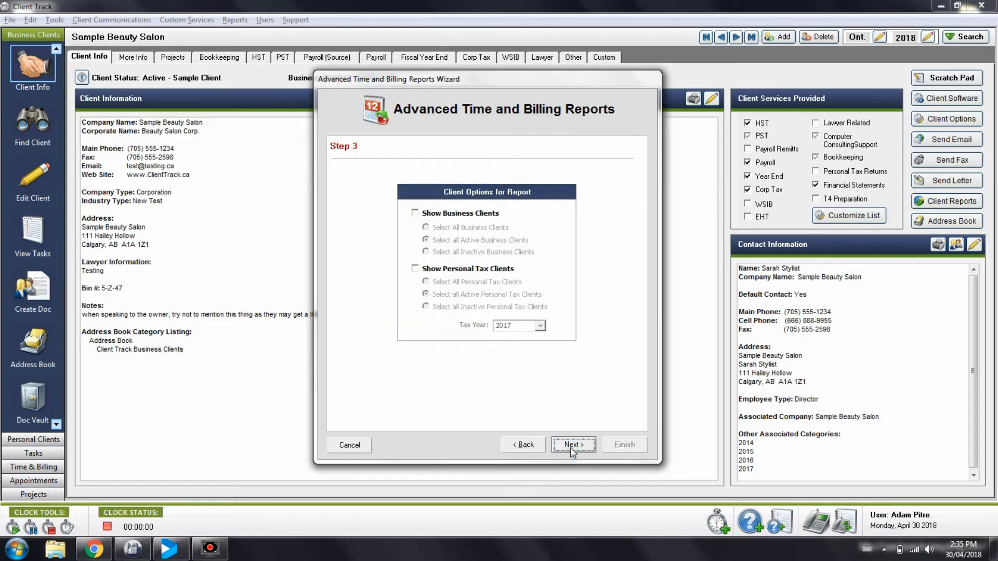
Include business clients in the revenue report, restricted to all active business clients.
click(434, 214)
click(463, 229)
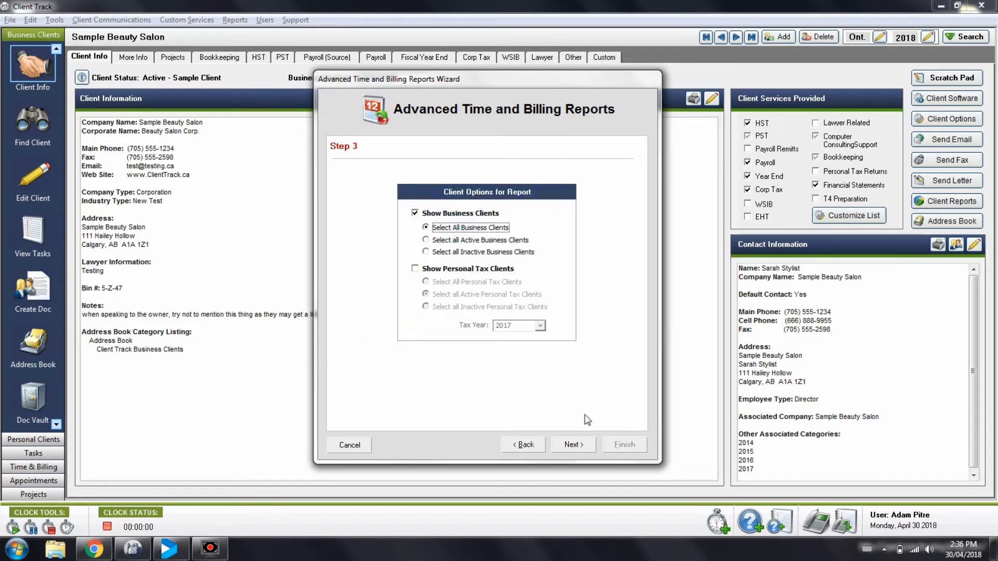
click(446, 254)
click(436, 240)
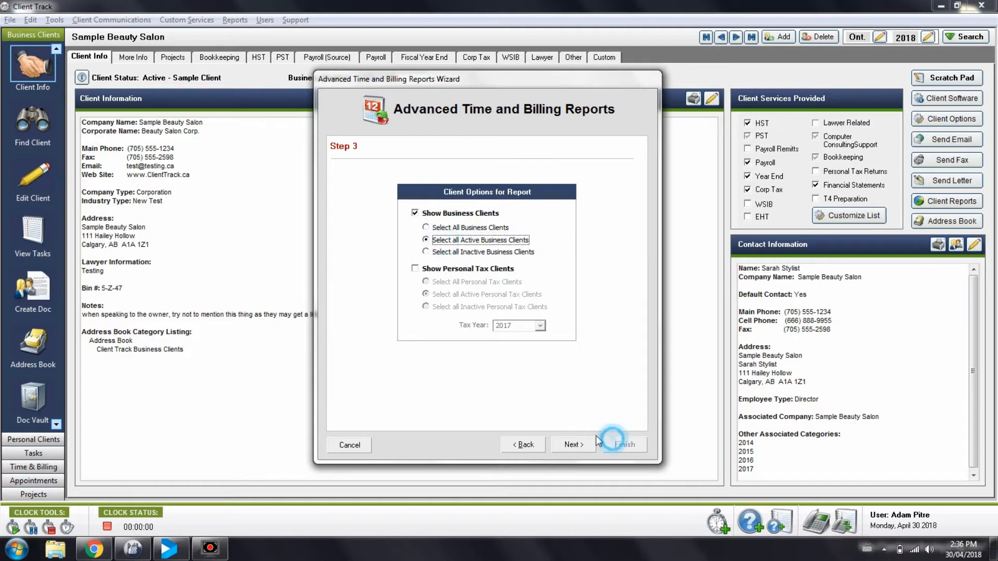
click(571, 444)
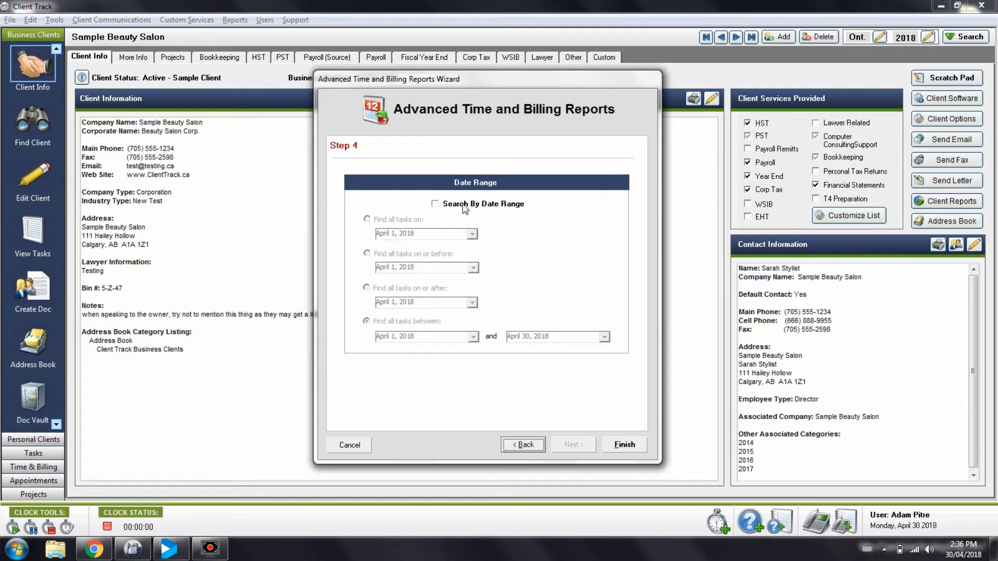
Restrict the revenue report to March 1, 2018 through April 30, 2018, generate it, view it full screen and close it.
click(473, 338)
click(450, 204)
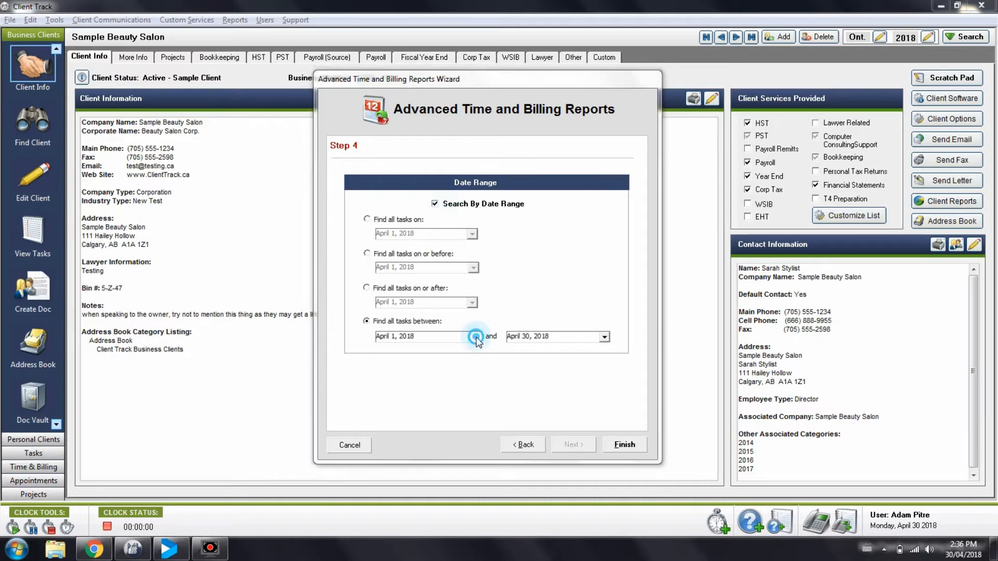
click(474, 337)
click(387, 352)
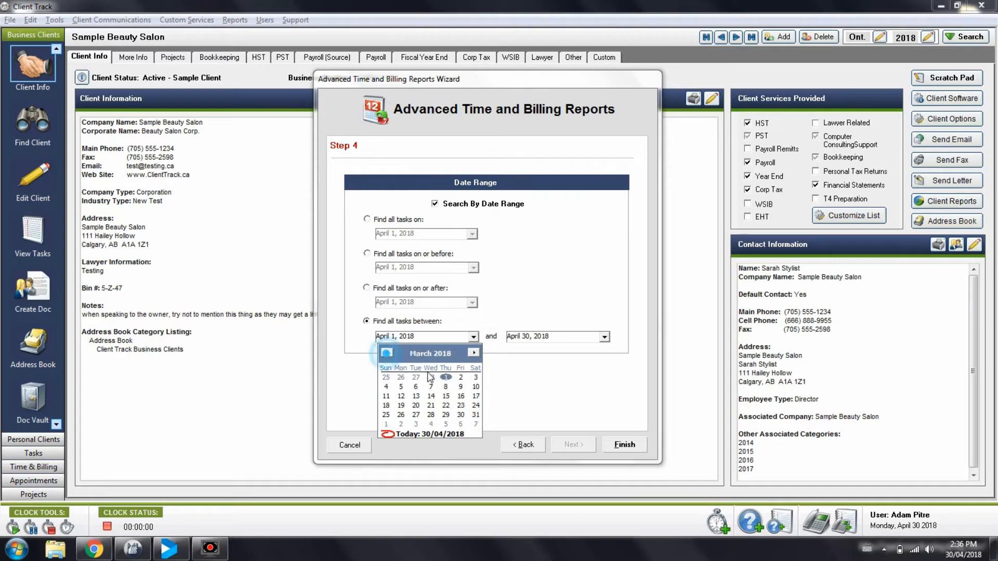
click(446, 378)
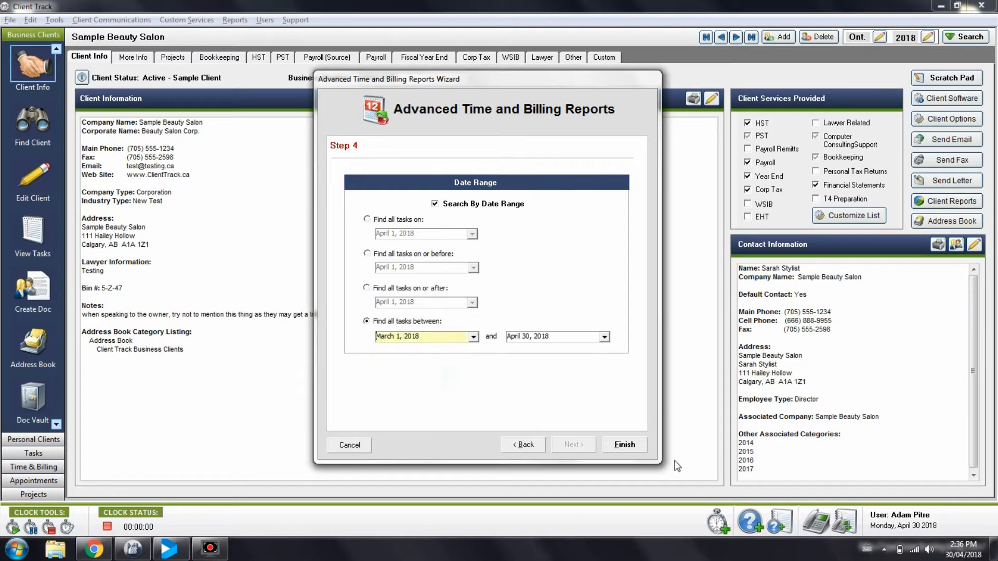
click(634, 444)
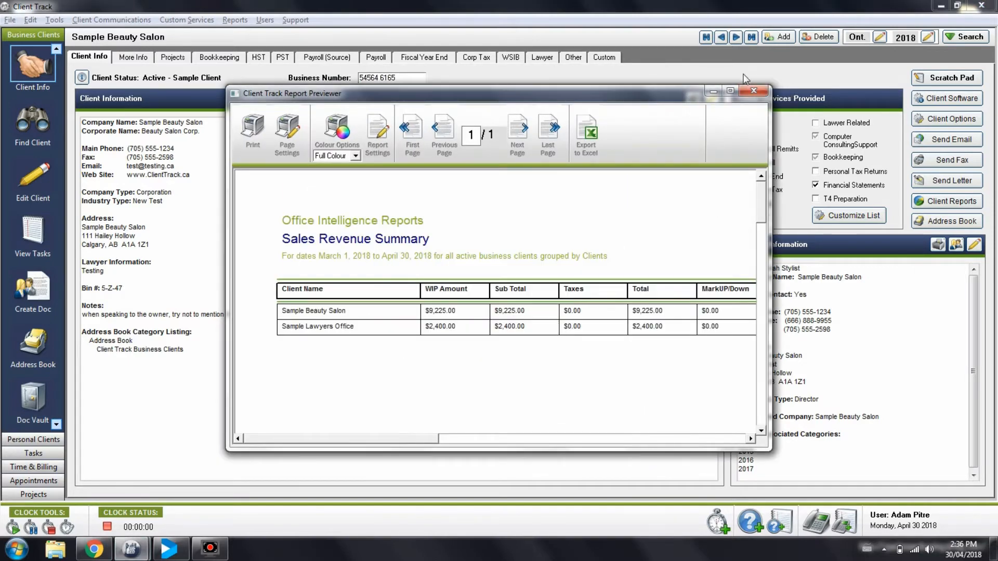
click(730, 91)
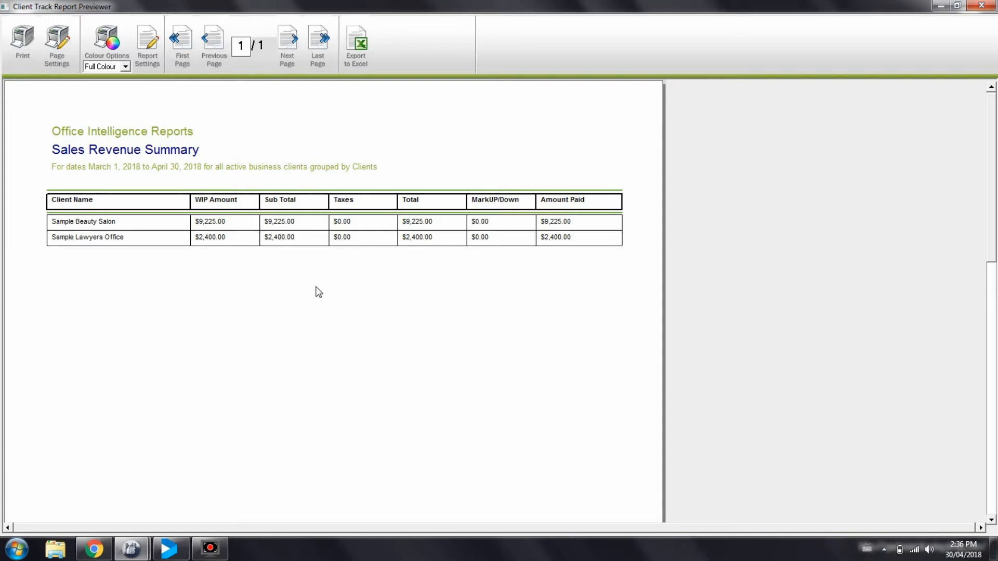
click(981, 5)
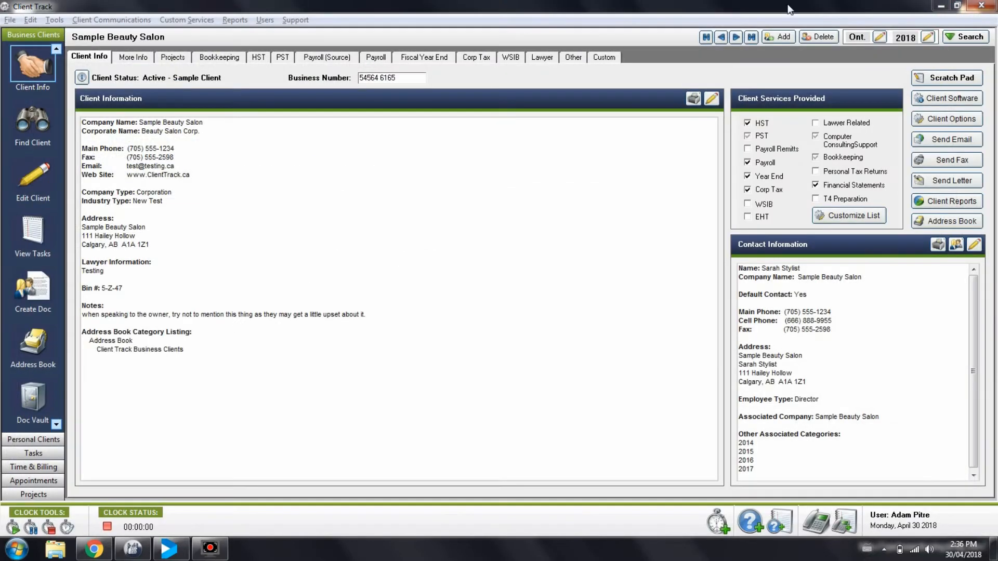
Start a new advanced time and billing report of type Customer AR Aged Summary with no grouping.
click(235, 20)
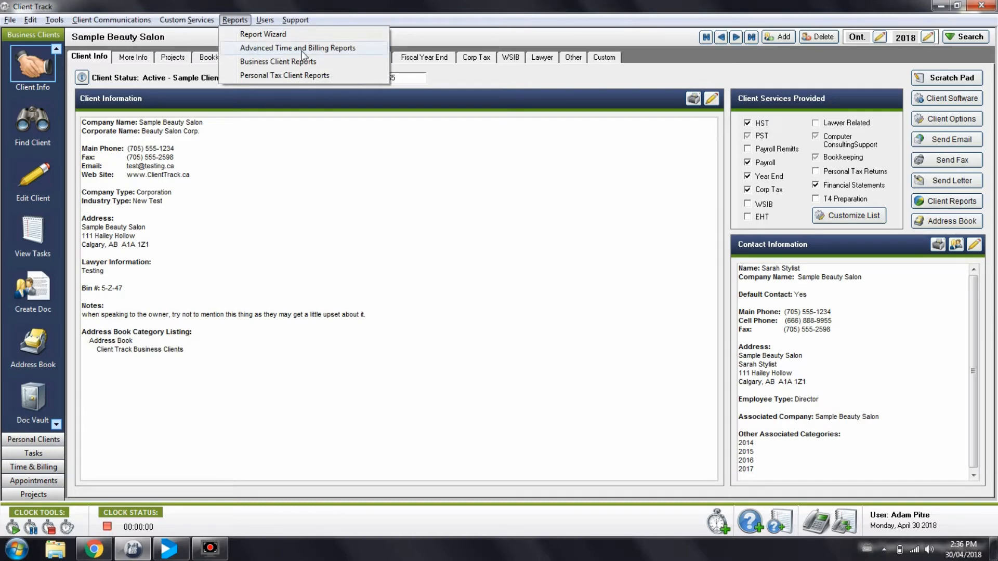
click(323, 50)
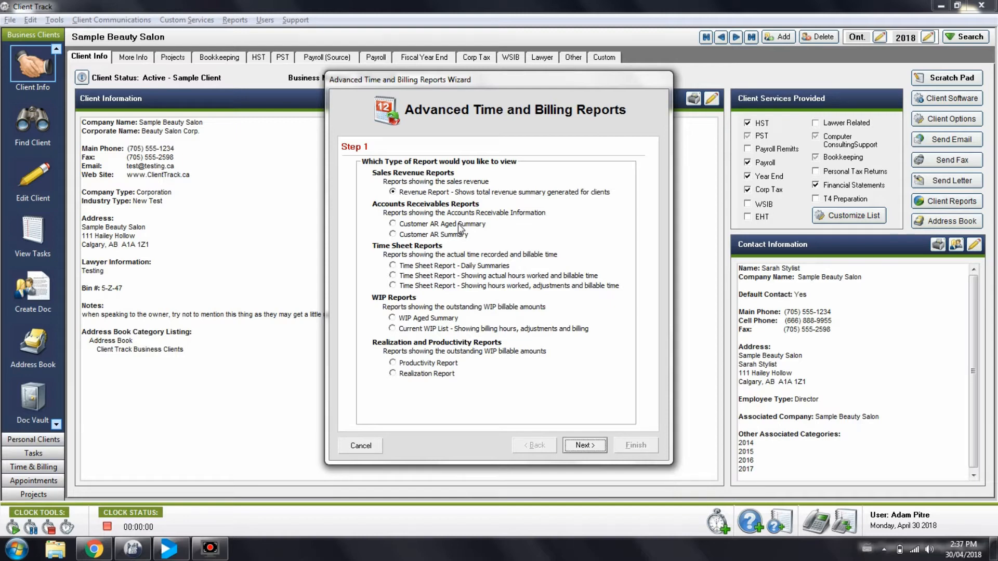
click(457, 223)
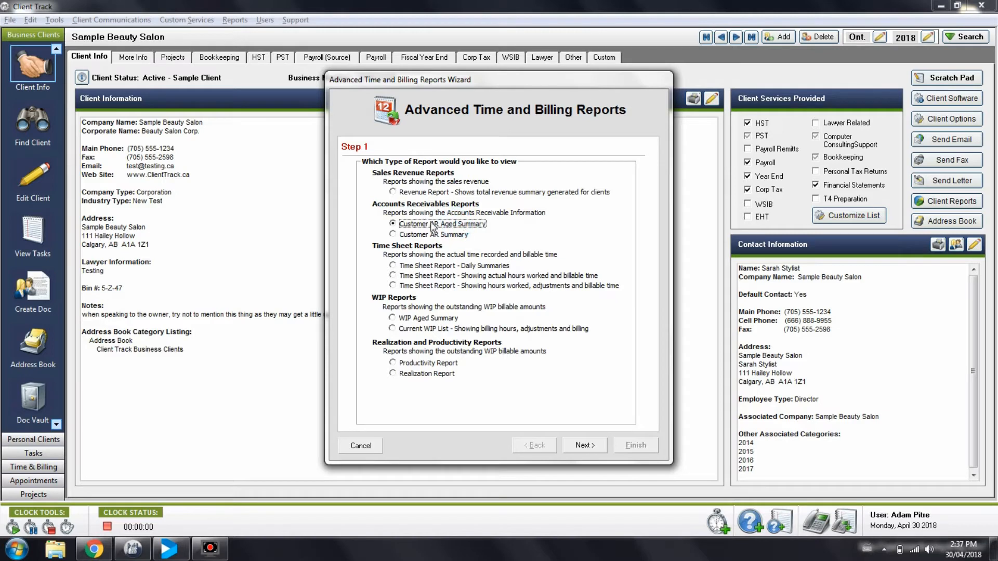
click(576, 446)
click(406, 211)
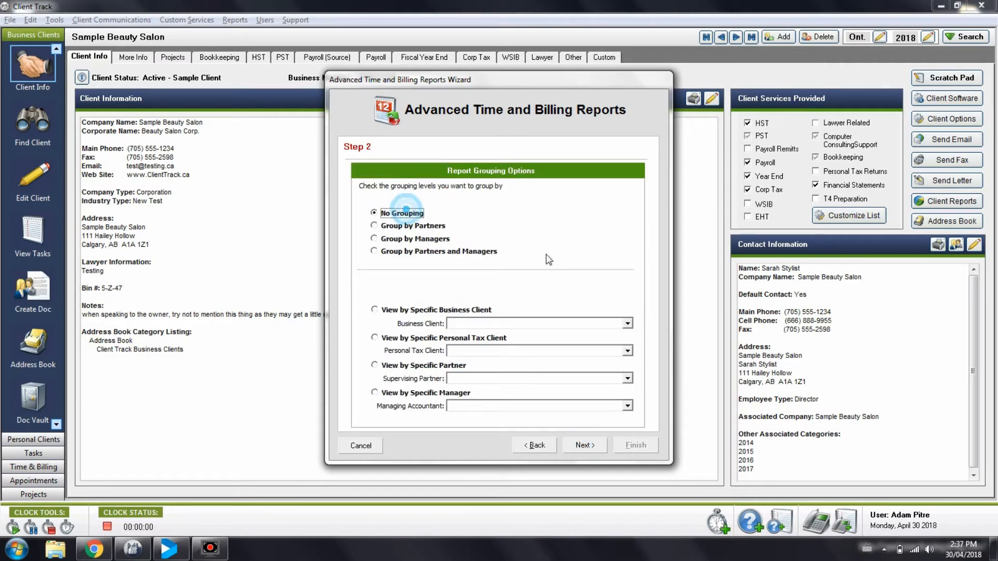
click(585, 445)
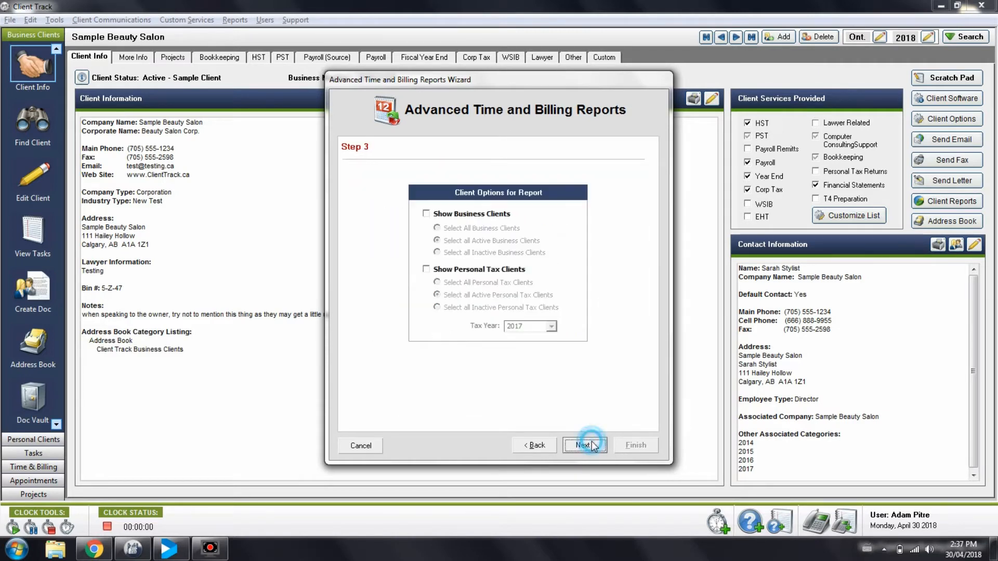
Include all business clients in the AR aged summary.
click(468, 214)
click(471, 228)
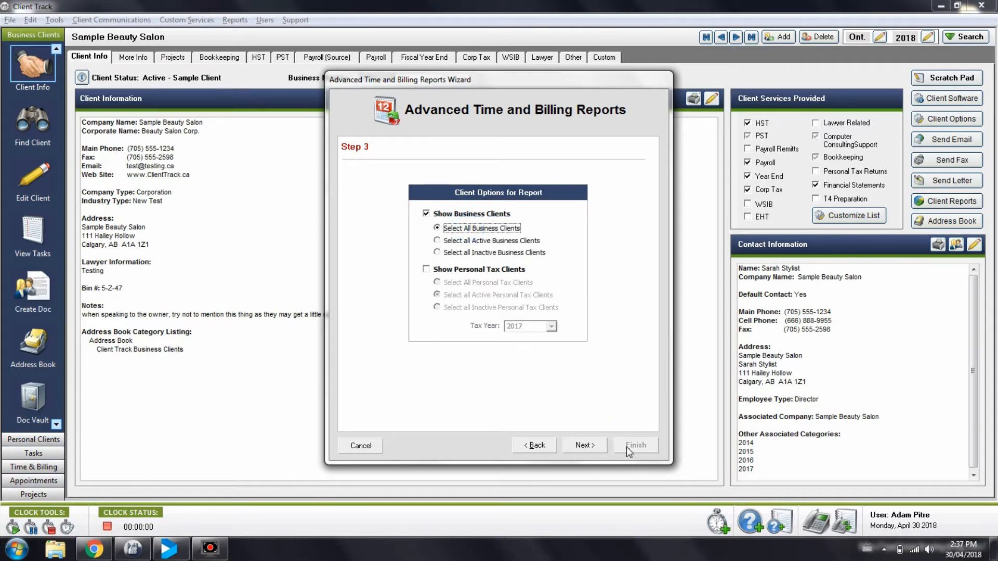
click(585, 445)
Restrict the aged summary to March 1, 2018 through April 30, 2018, generate it, view it full screen and close it.
click(446, 204)
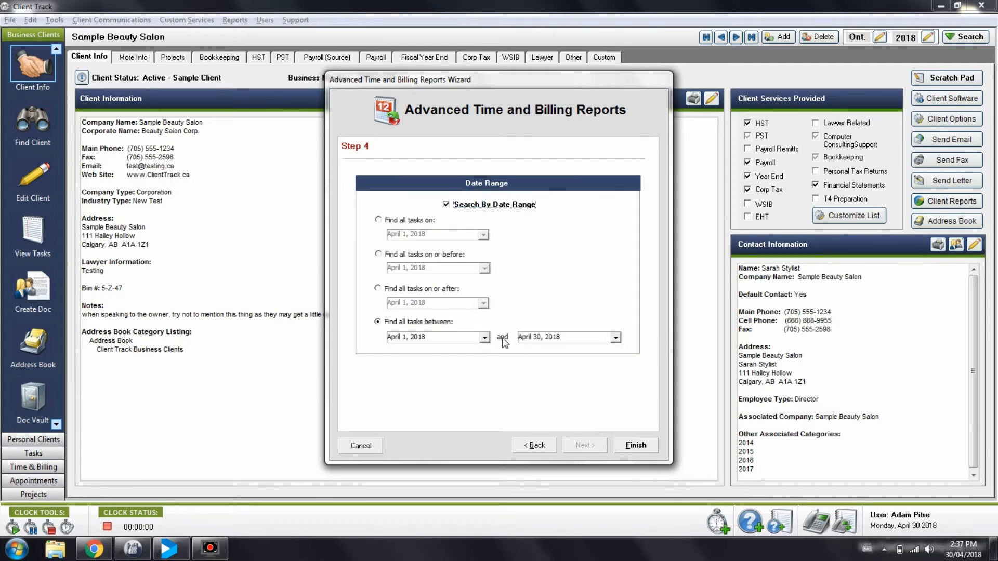
click(484, 338)
click(397, 353)
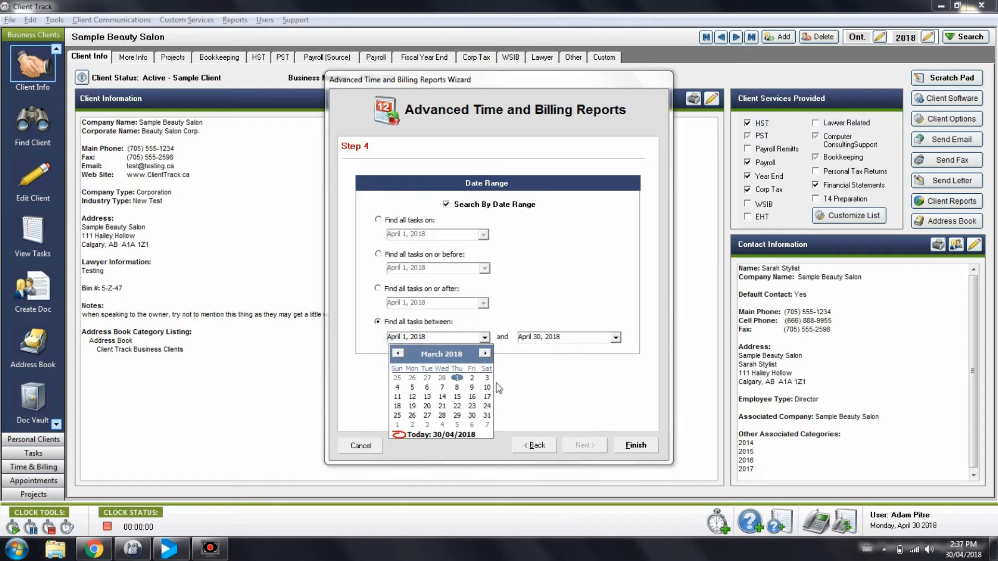
click(456, 378)
click(644, 445)
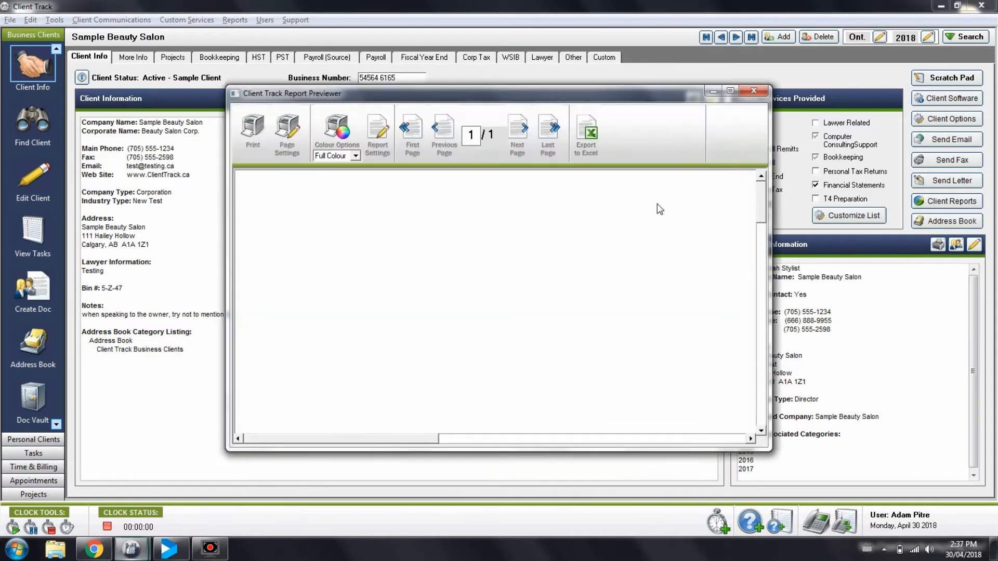
click(733, 90)
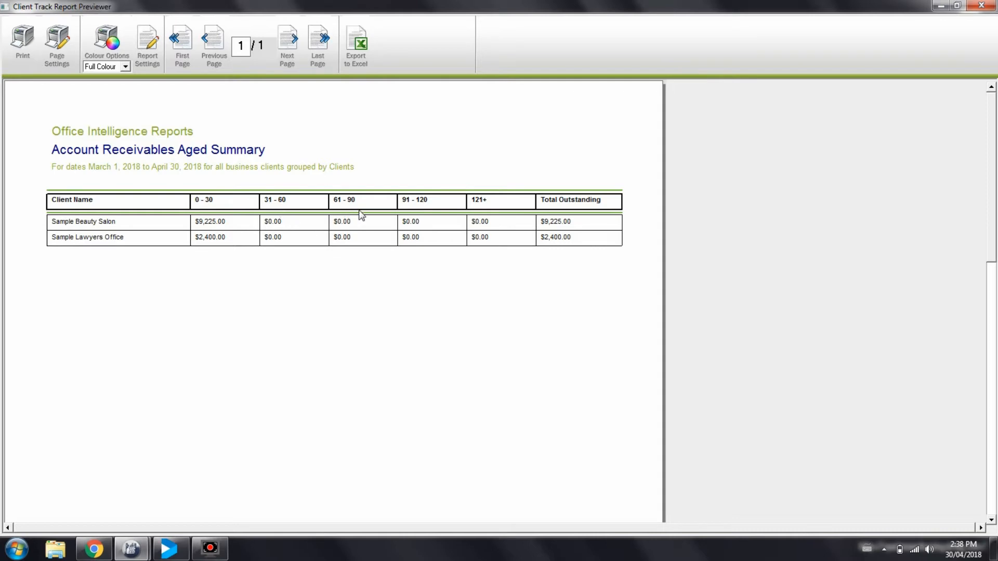
click(981, 5)
Start another advanced time and billing report as a Customer AR Aged Summary with no grouping.
click(234, 20)
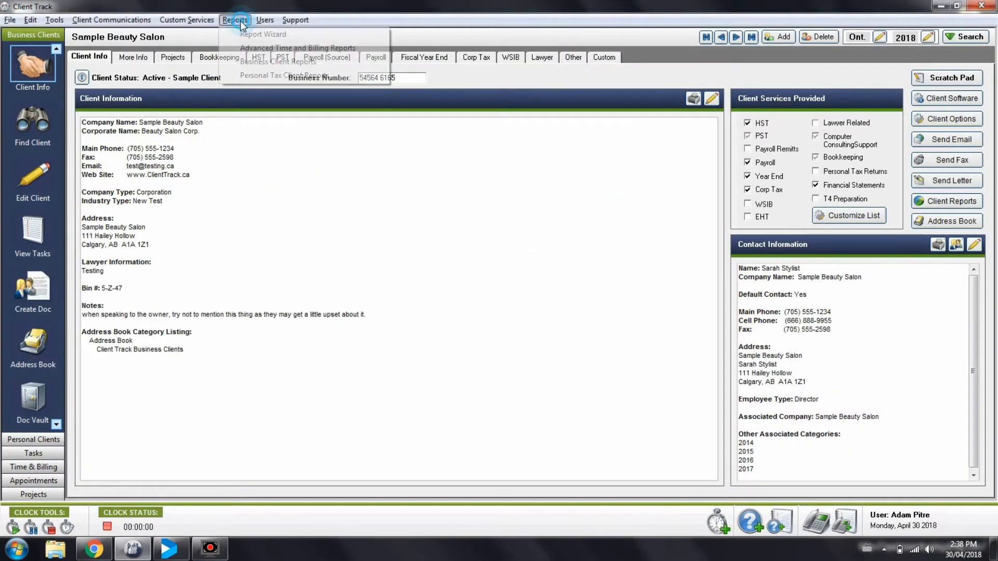
click(244, 47)
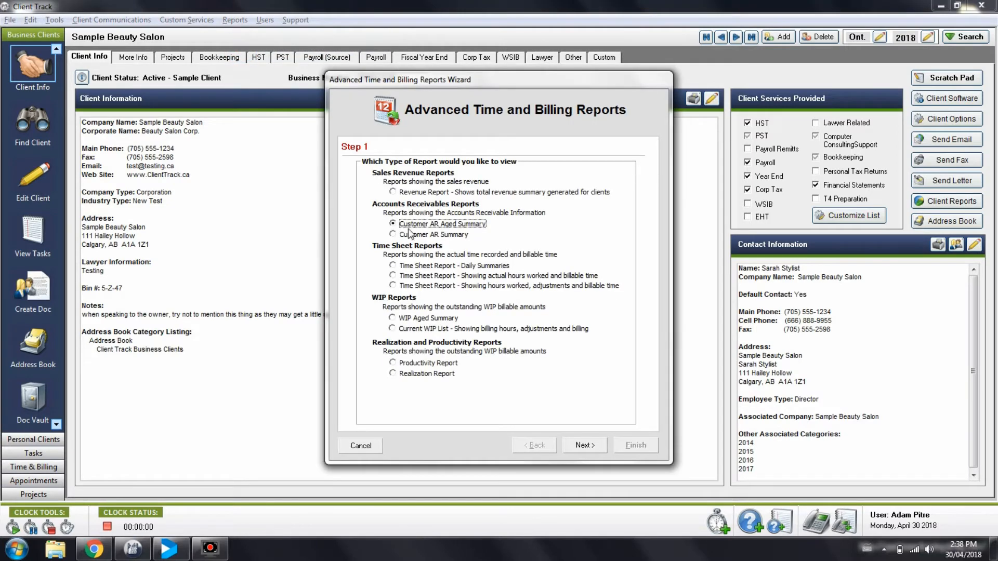
click(584, 445)
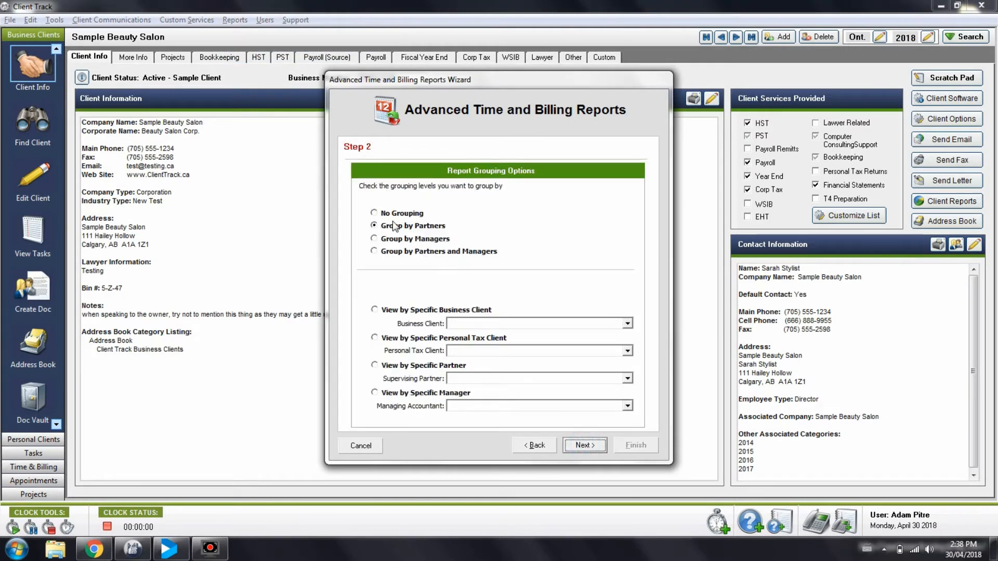
click(389, 214)
click(584, 446)
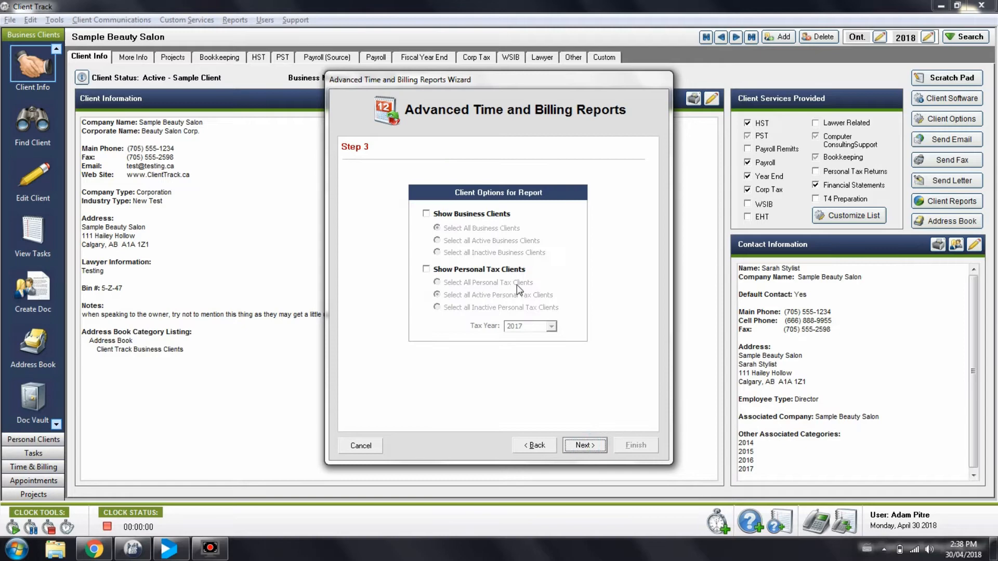
Generate the aged summary for all business clients without a date range, view it full screen and close it.
click(464, 215)
click(579, 445)
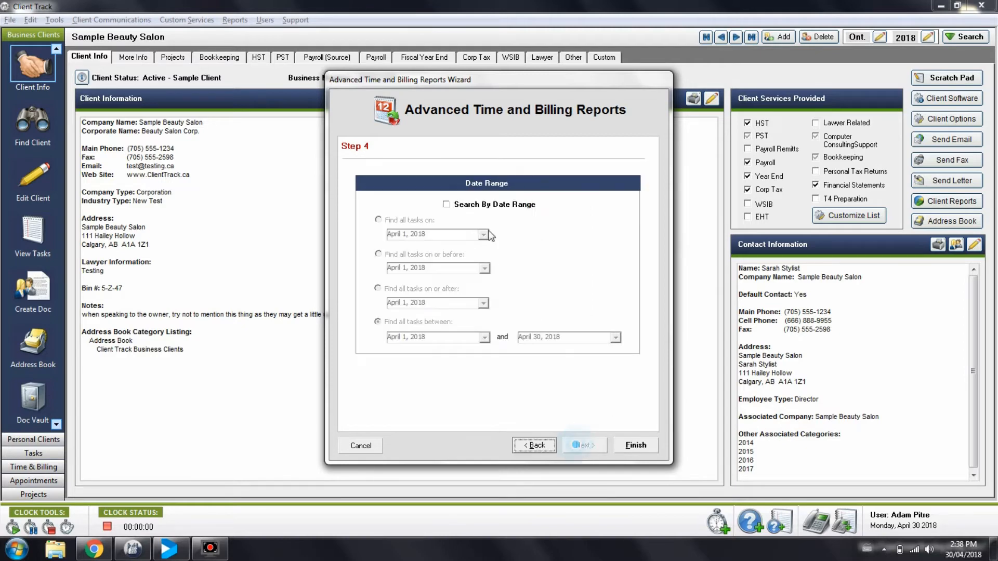
click(637, 446)
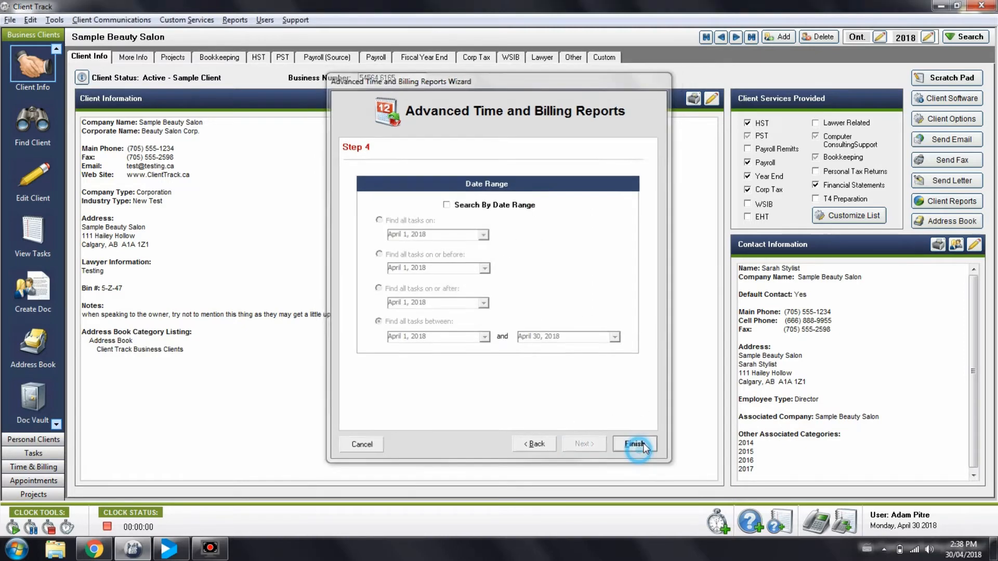
click(729, 91)
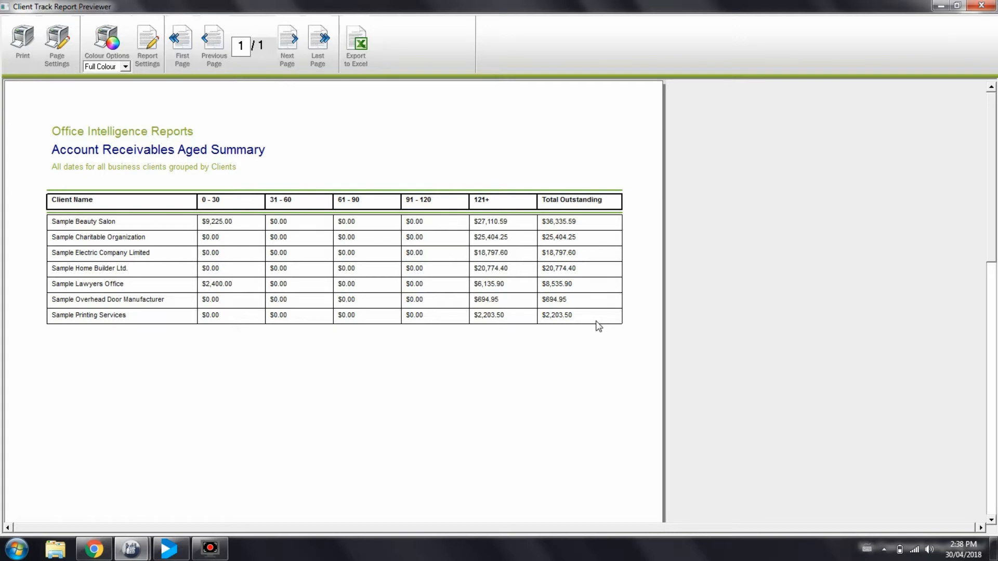
click(990, 8)
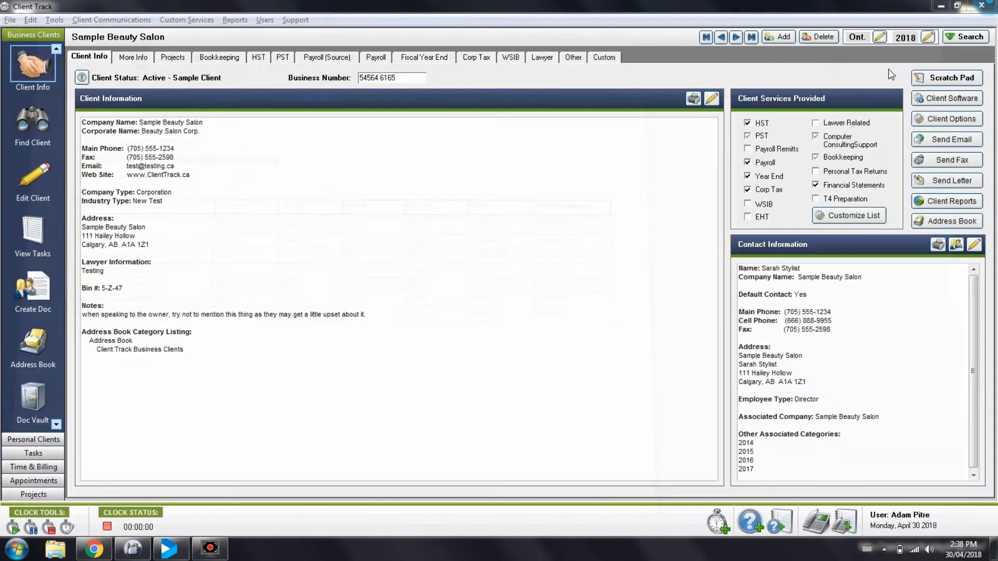
Start an advanced time and billing report as a Time Sheet Report - Daily Summaries, grouped by employees with the default daily cut-offs.
click(235, 20)
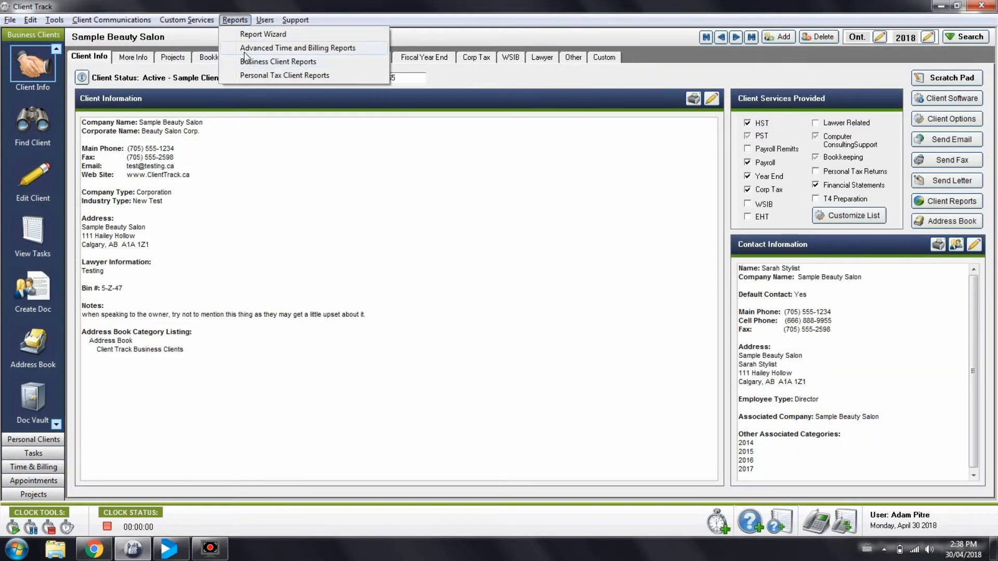
click(260, 43)
click(419, 237)
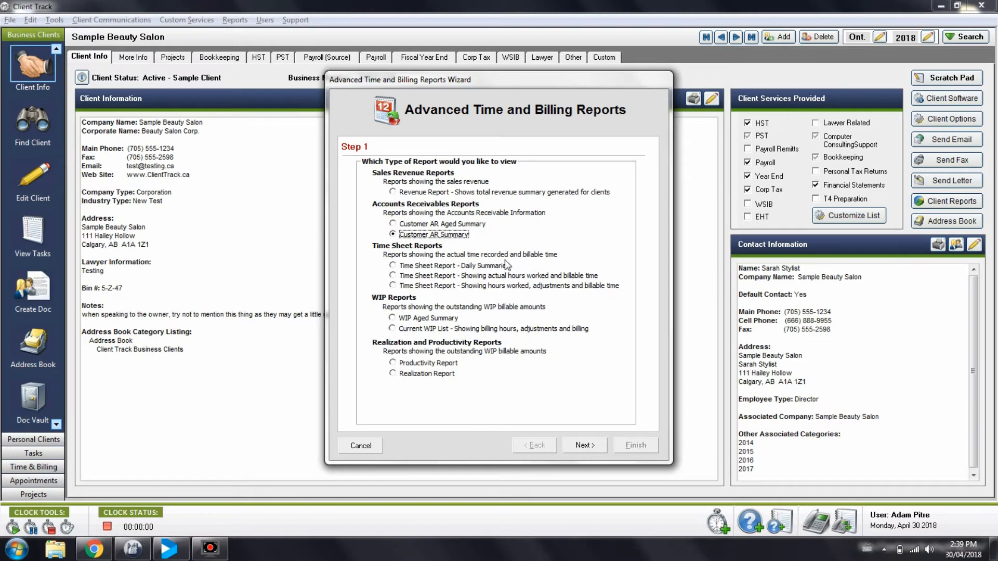
click(434, 266)
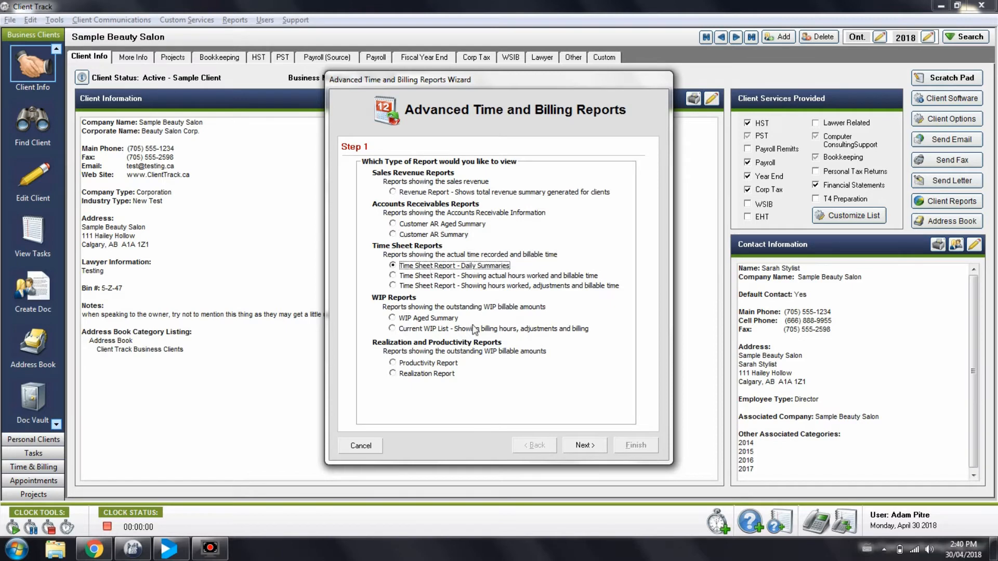
click(578, 445)
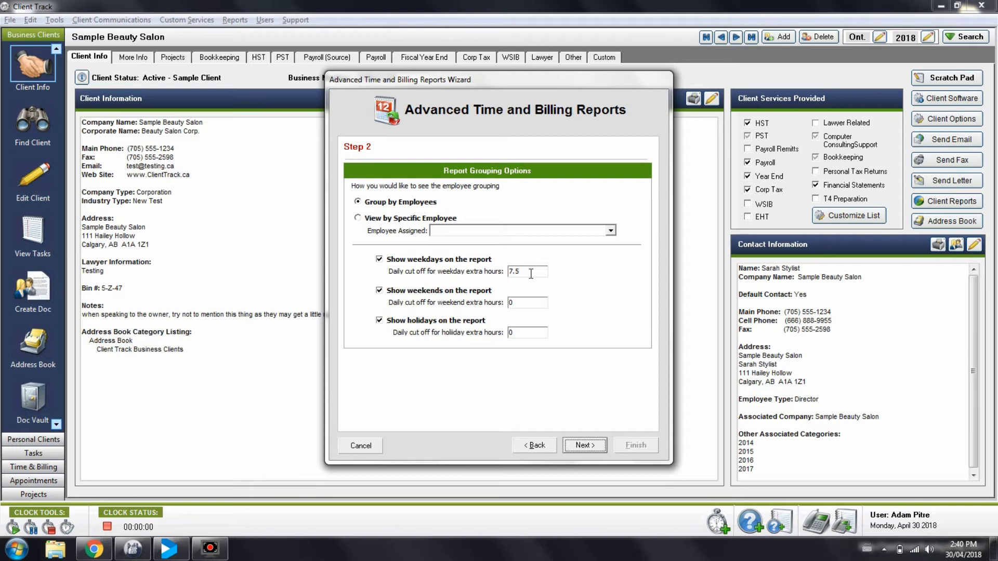
drag(530, 274, 495, 270)
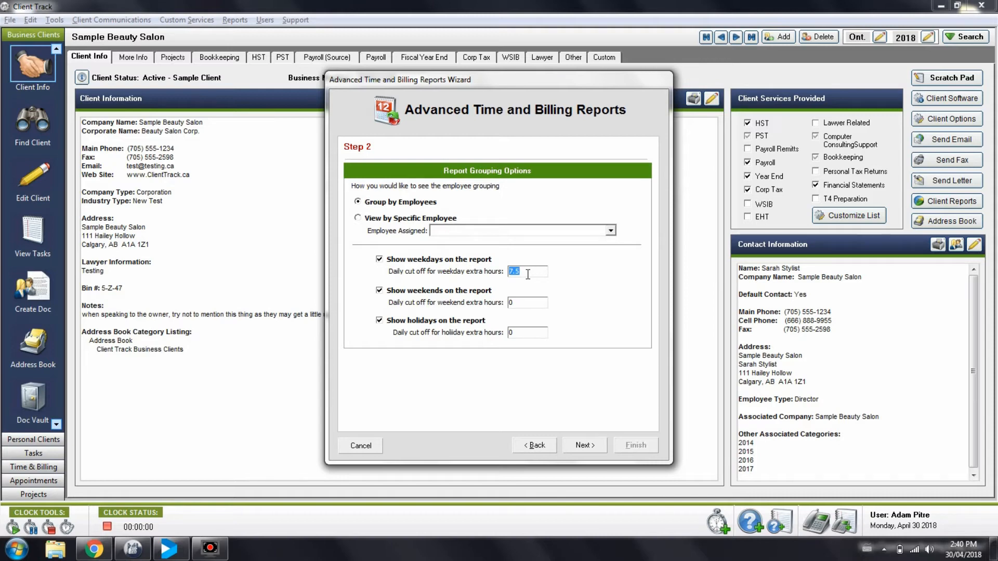
click(584, 445)
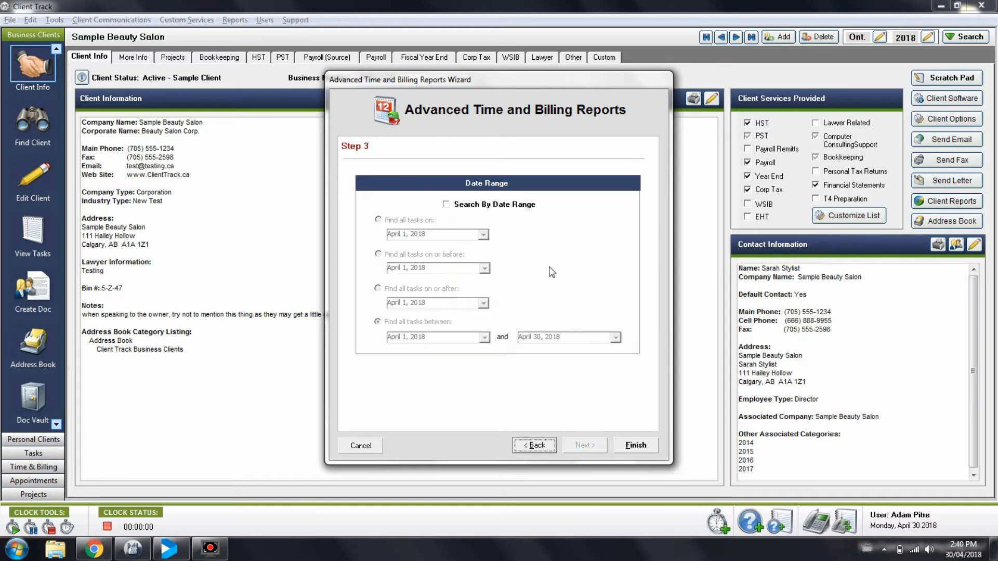
Restrict the daily time sheet summary to October 1, 2017 through April 30, 2018 and generate it.
click(452, 204)
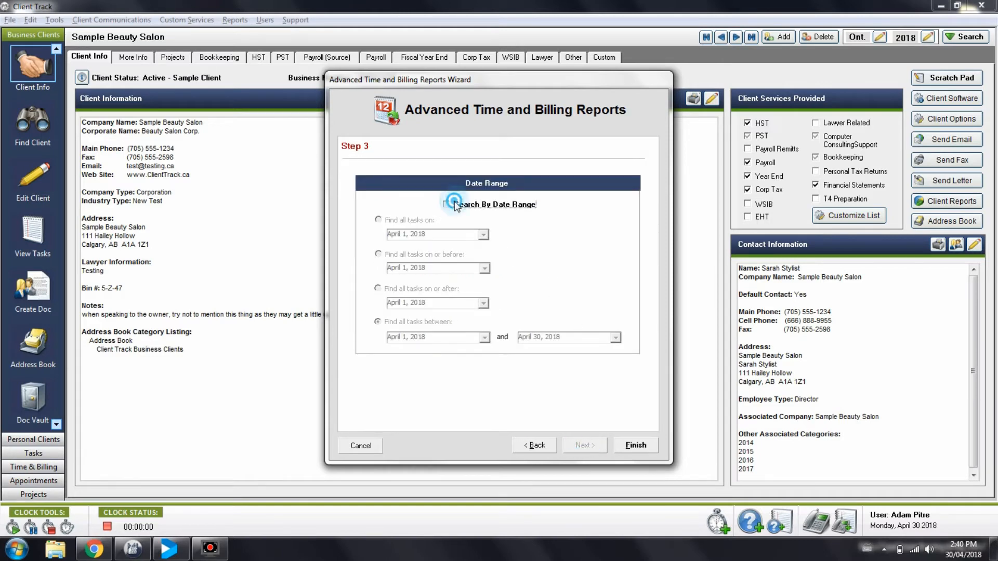
click(485, 337)
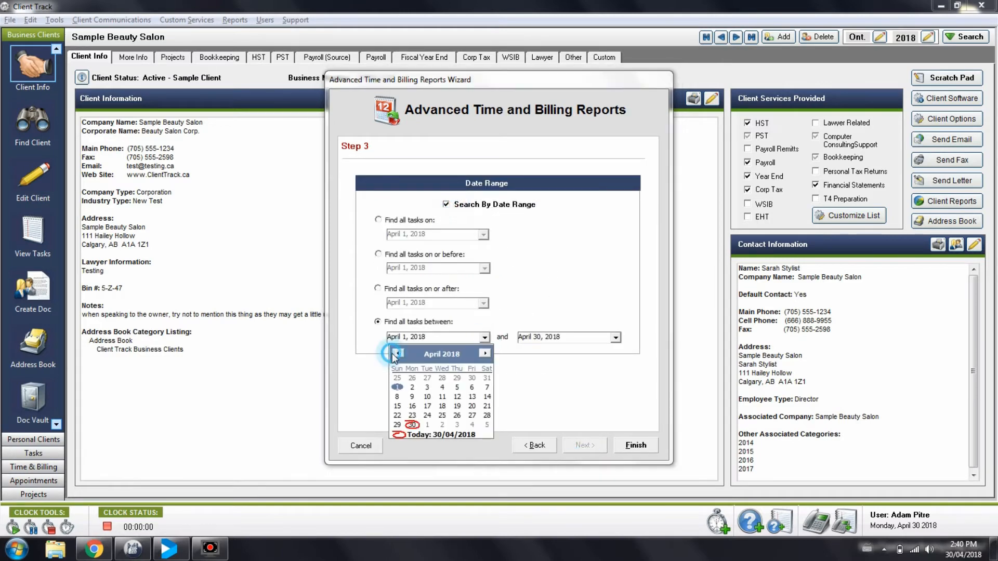
click(396, 354)
click(396, 354)
click(396, 354)
click(396, 354)
click(398, 353)
click(398, 354)
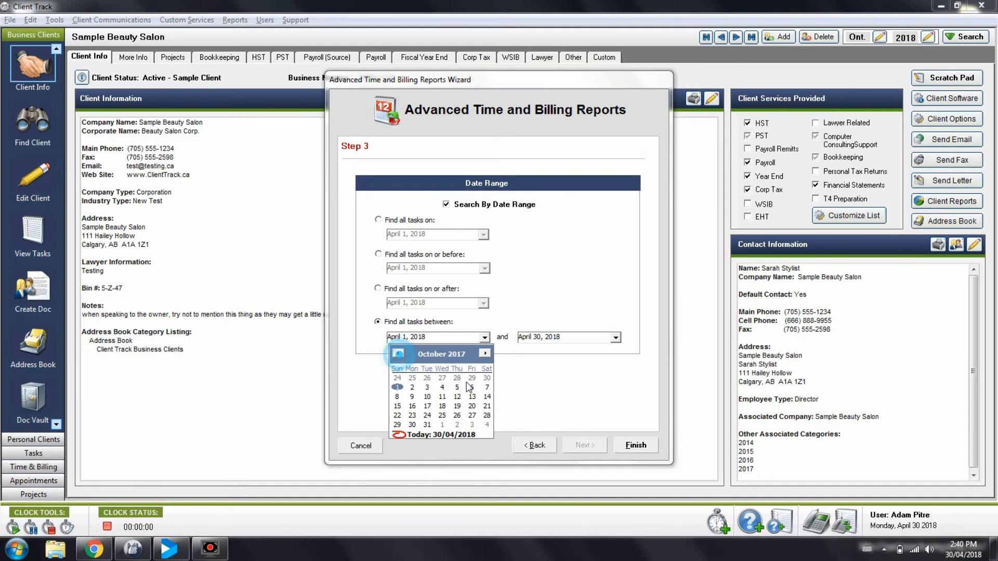
click(397, 388)
click(617, 444)
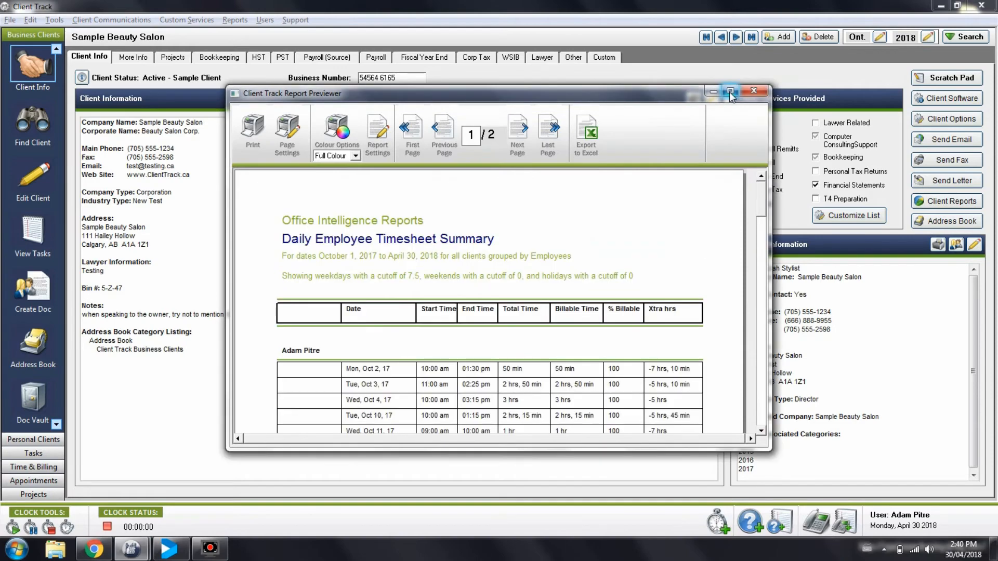
Examine the daily entries and totals across both pages of the timesheet summary at full screen, and close the report.
click(730, 93)
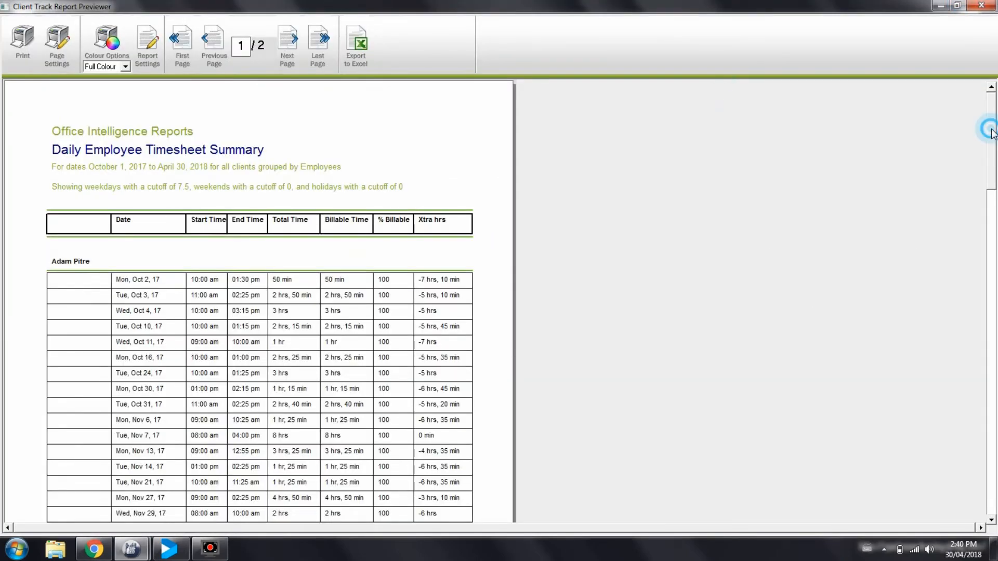
drag(991, 131, 996, 440)
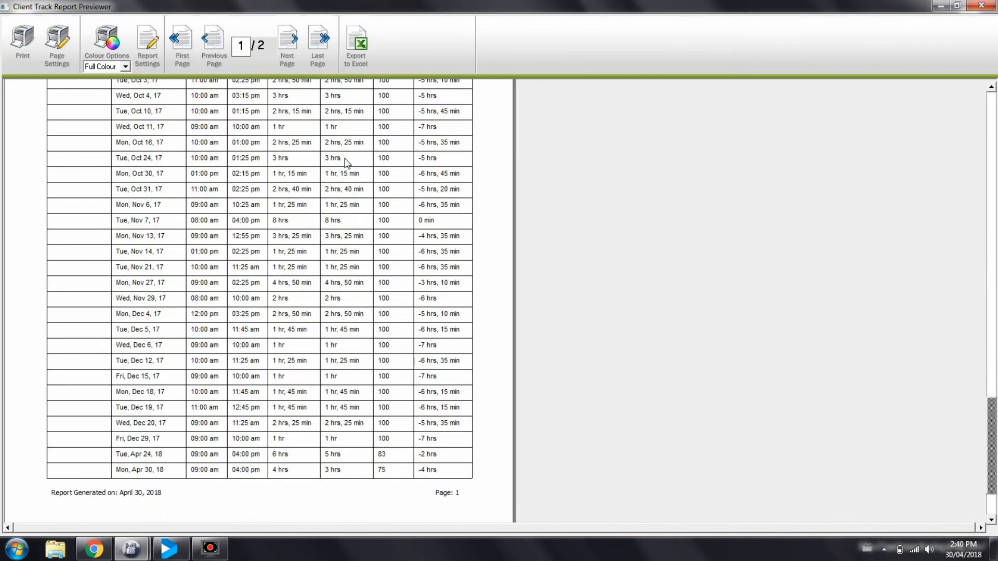
click(287, 41)
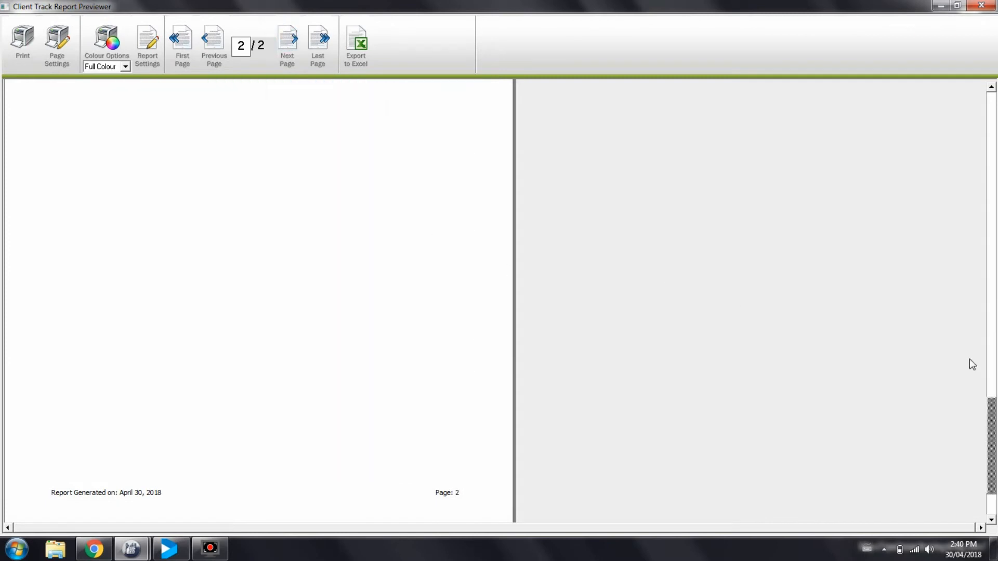
drag(992, 457, 996, 125)
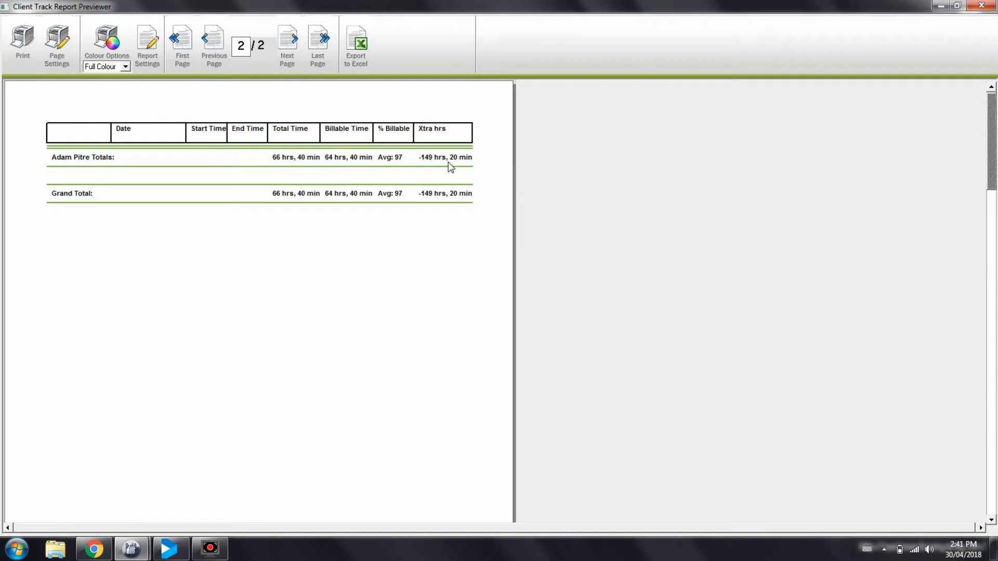
click(217, 42)
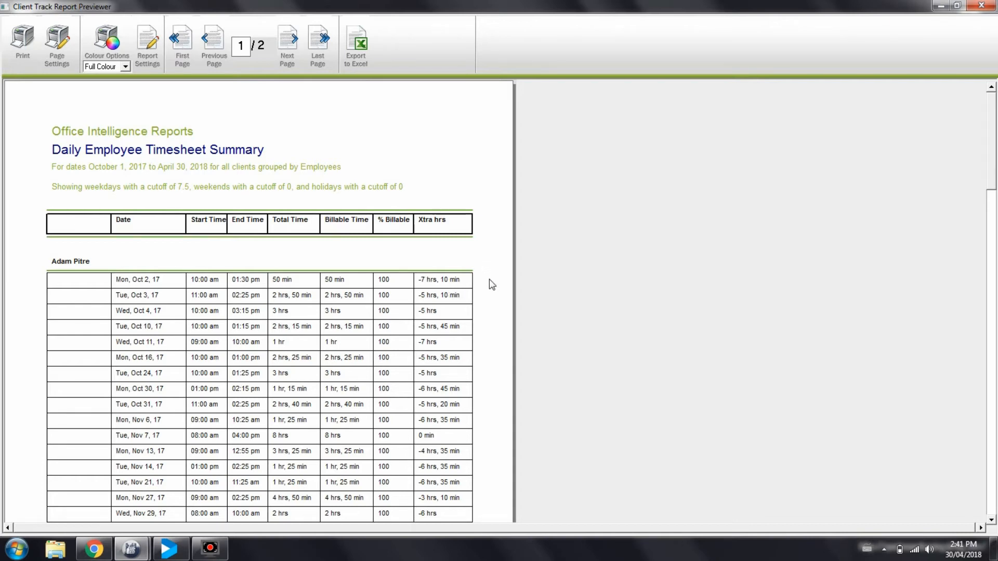
click(286, 48)
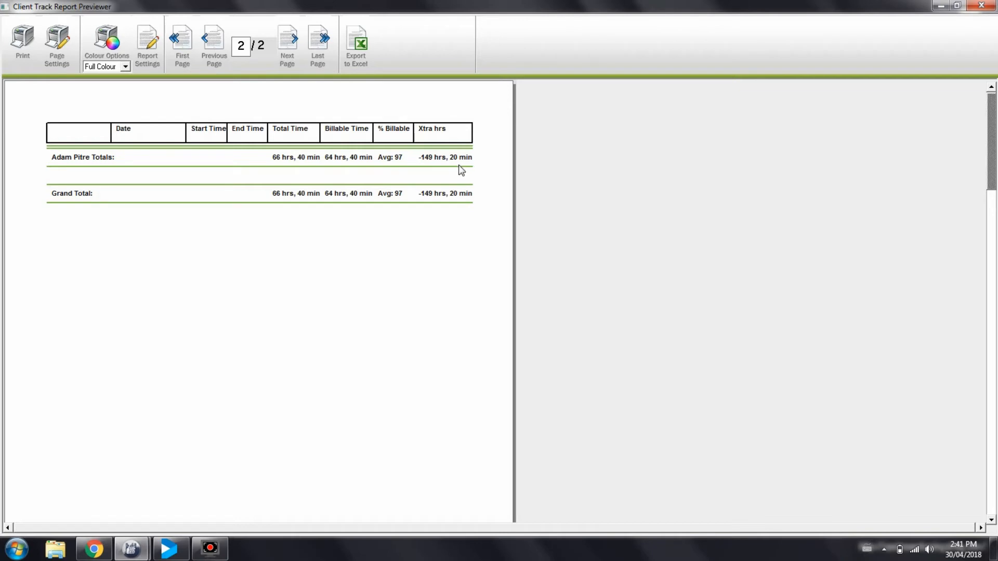
click(981, 7)
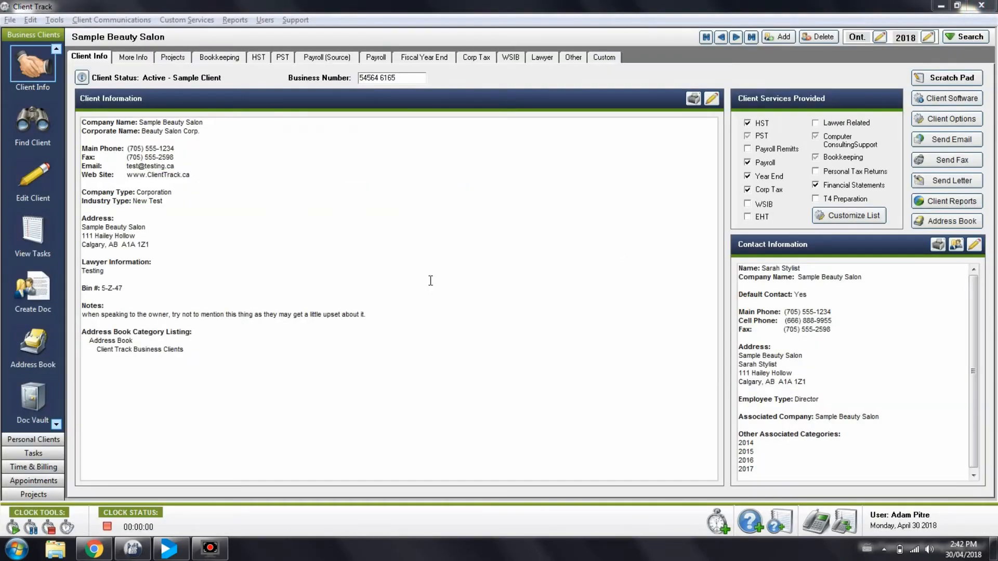
Start another advanced time and billing report, check the WIP Aged Summary's grouping options and return to the report type selection.
click(235, 19)
click(245, 48)
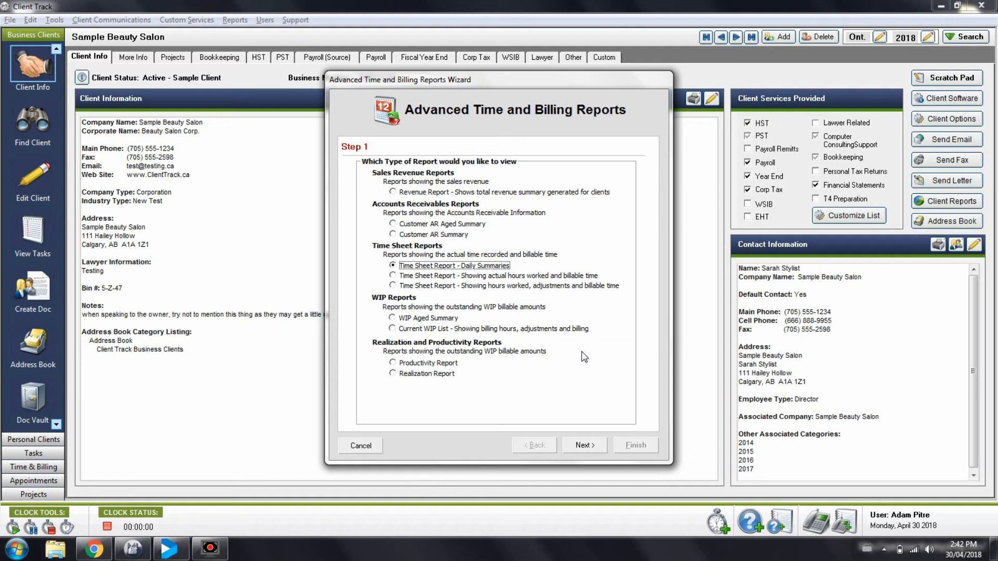
click(391, 318)
click(585, 446)
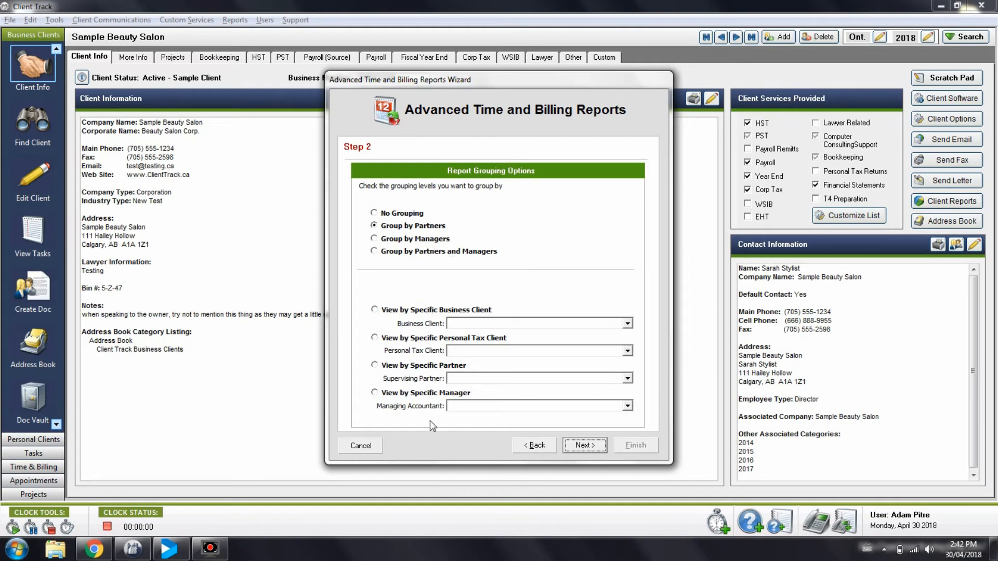
click(533, 446)
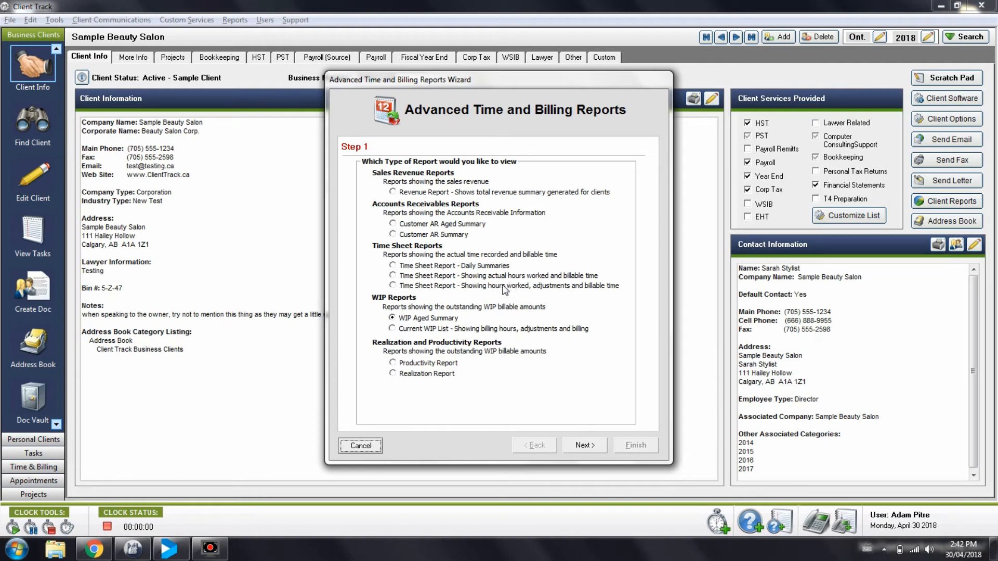
Choose the Productivity Report with no grouping at either level.
click(415, 364)
click(598, 447)
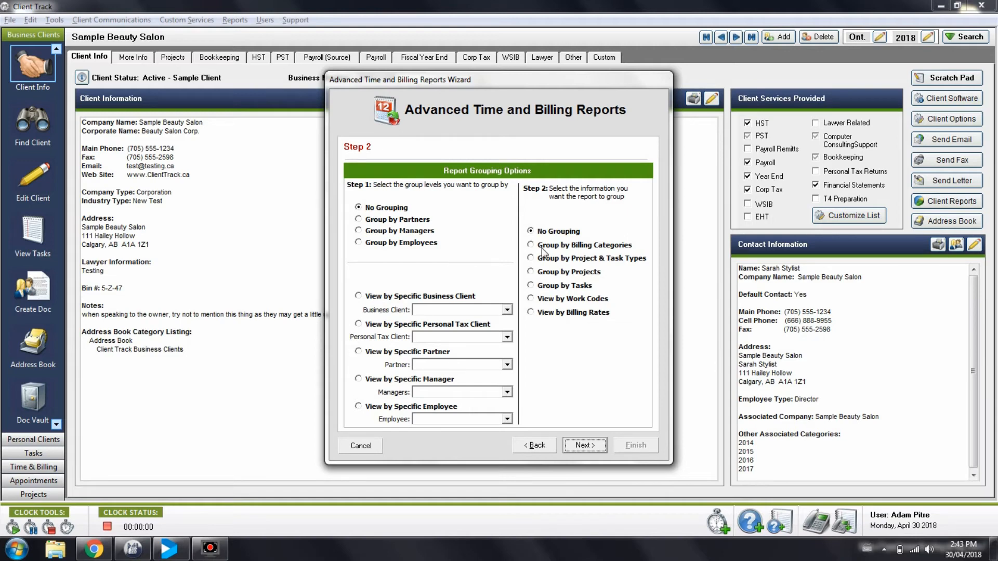
click(586, 447)
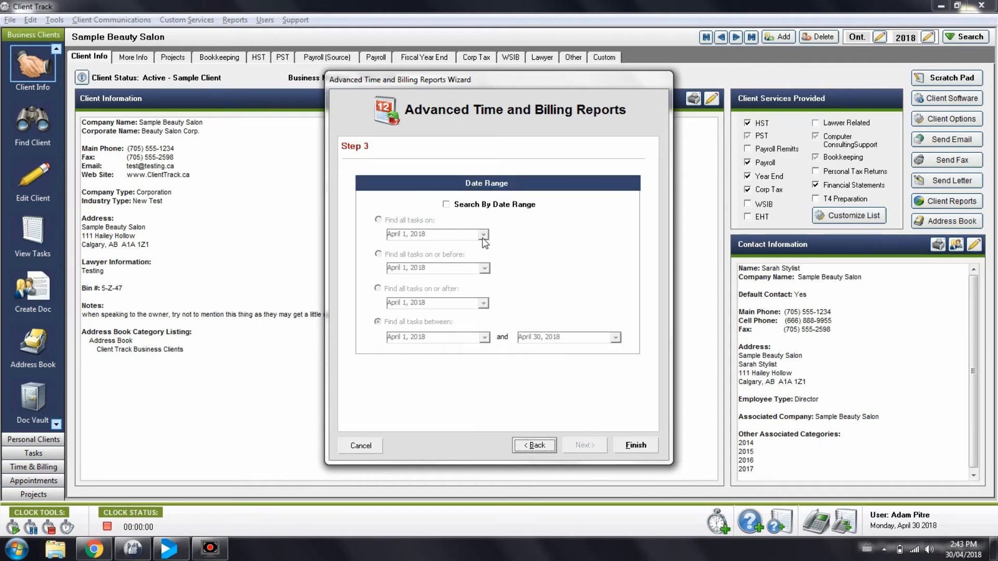
Generate the productivity report for October 1, 2017 through April 30, 2018, and close it after viewing it full screen.
click(461, 204)
click(484, 338)
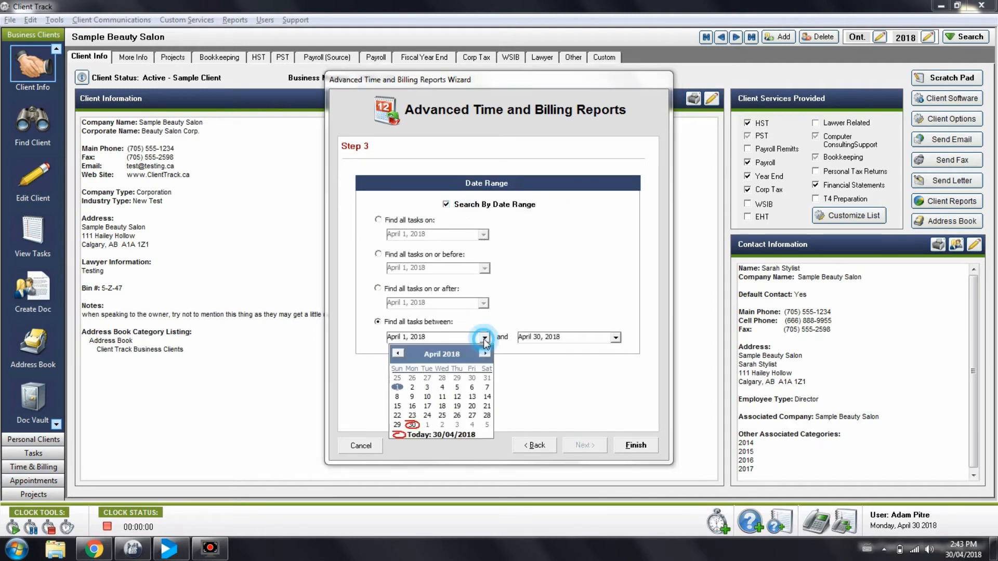
click(399, 354)
click(399, 354)
click(398, 354)
click(399, 354)
click(399, 354)
click(399, 354)
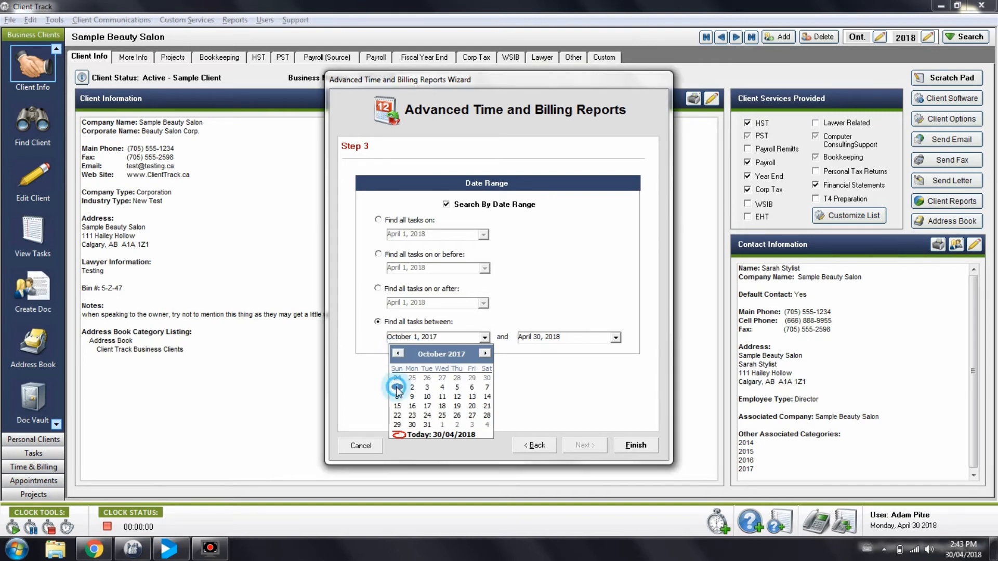
click(397, 377)
click(630, 450)
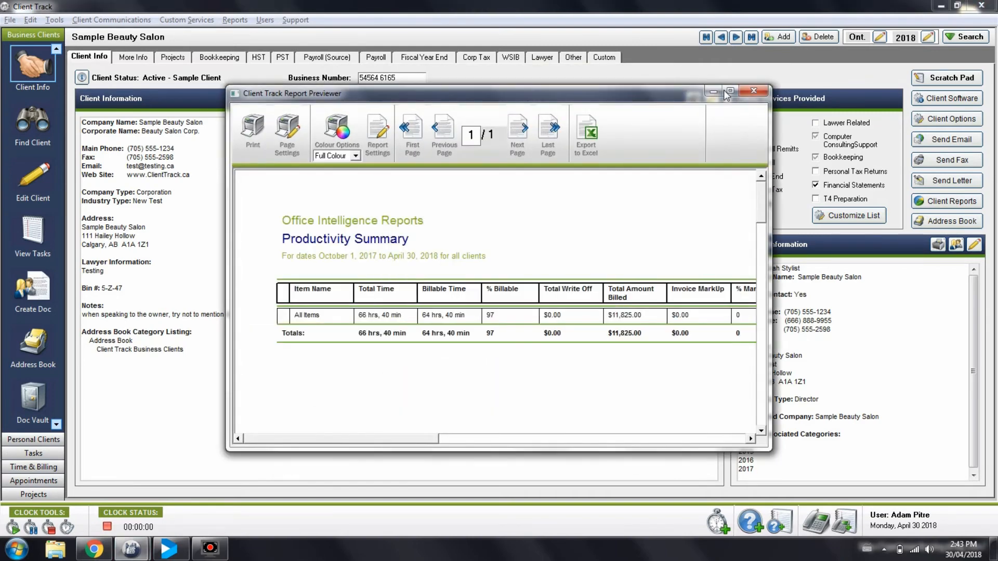
click(731, 92)
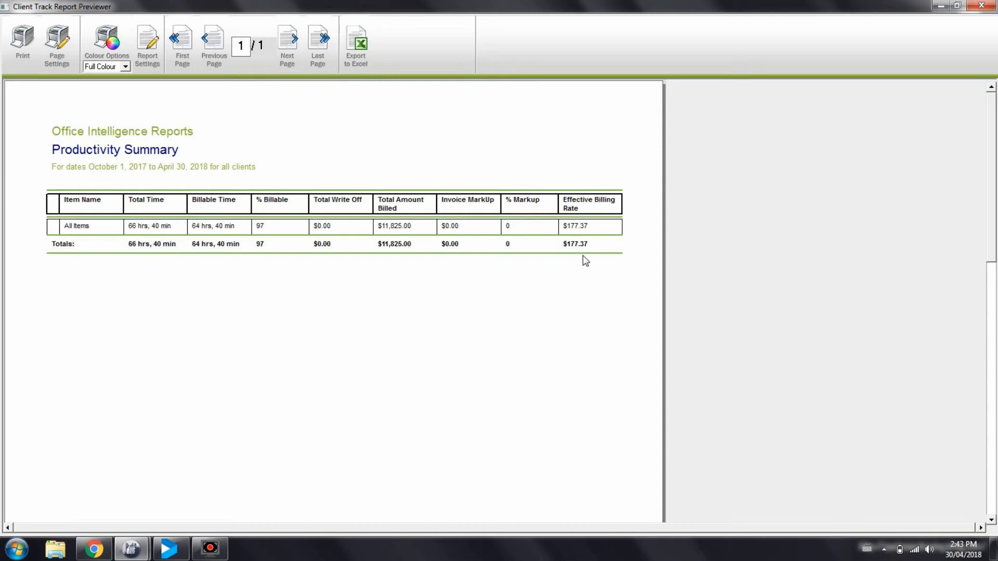
click(980, 6)
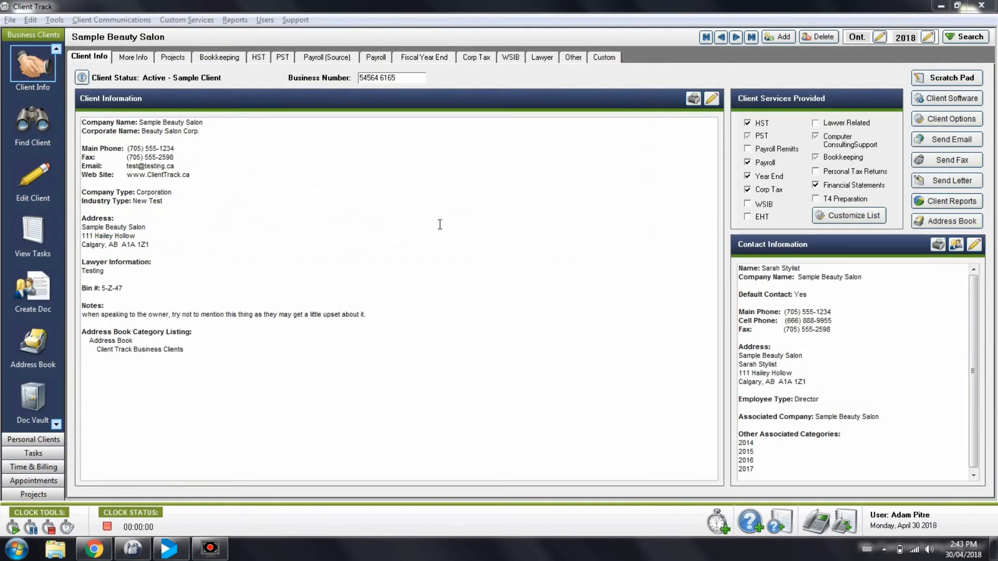
Start another advanced time and billing report as a Realization Report grouped by employees.
click(234, 20)
click(270, 47)
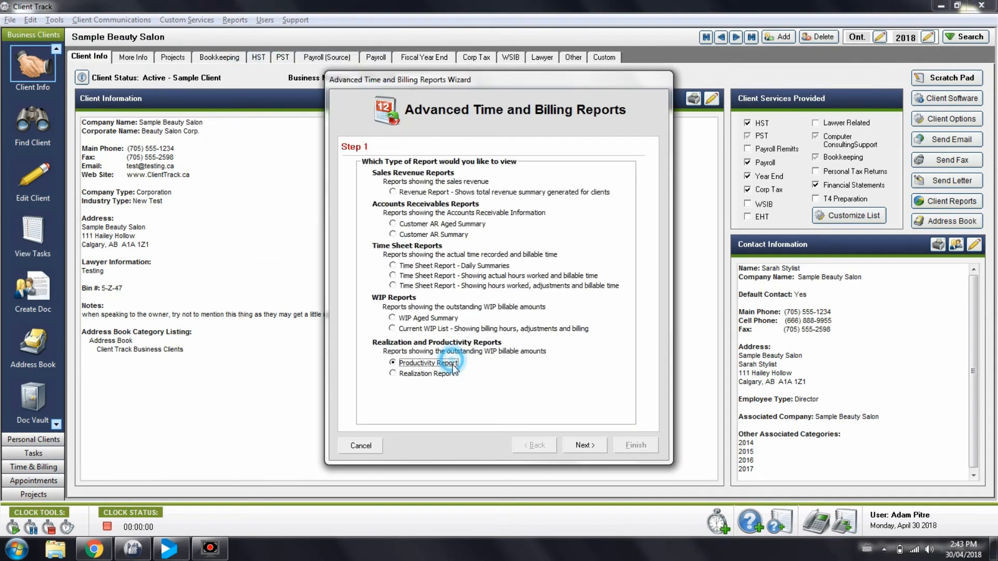
click(435, 373)
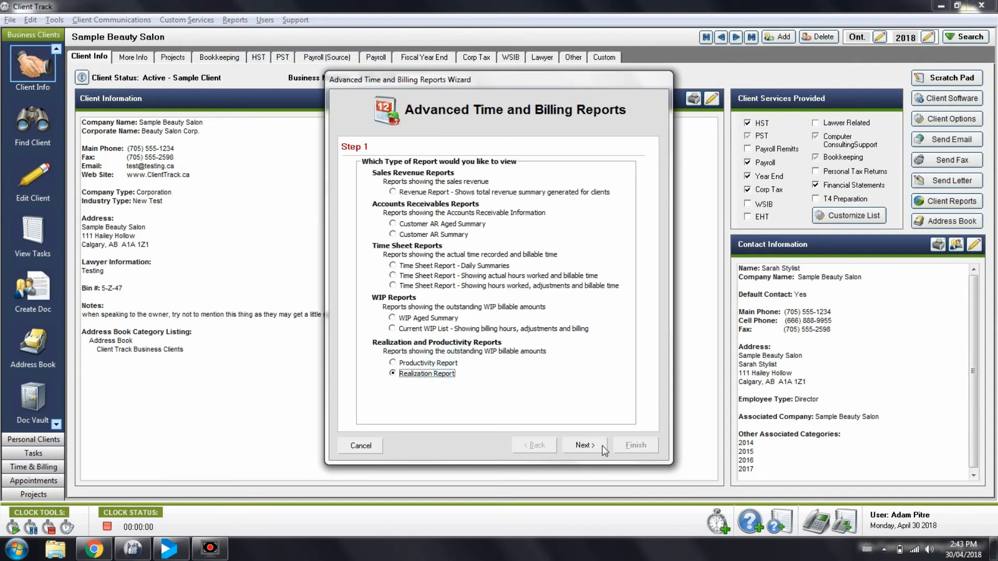
click(587, 445)
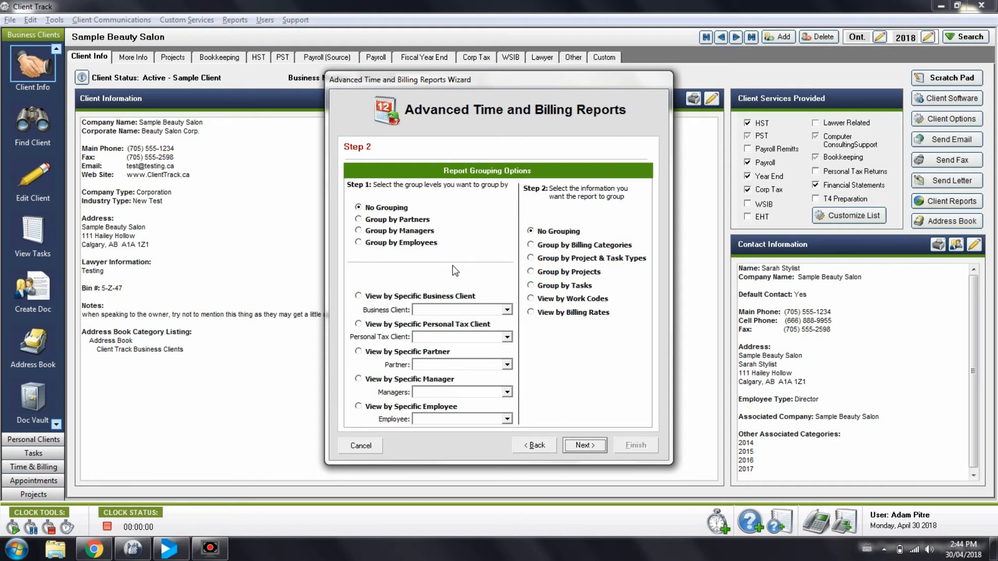
click(400, 243)
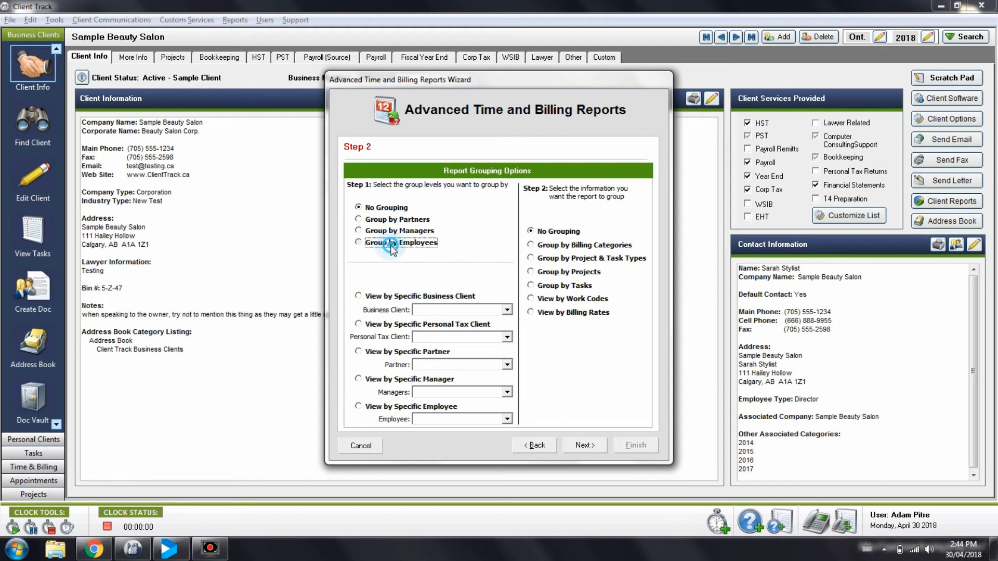
click(593, 445)
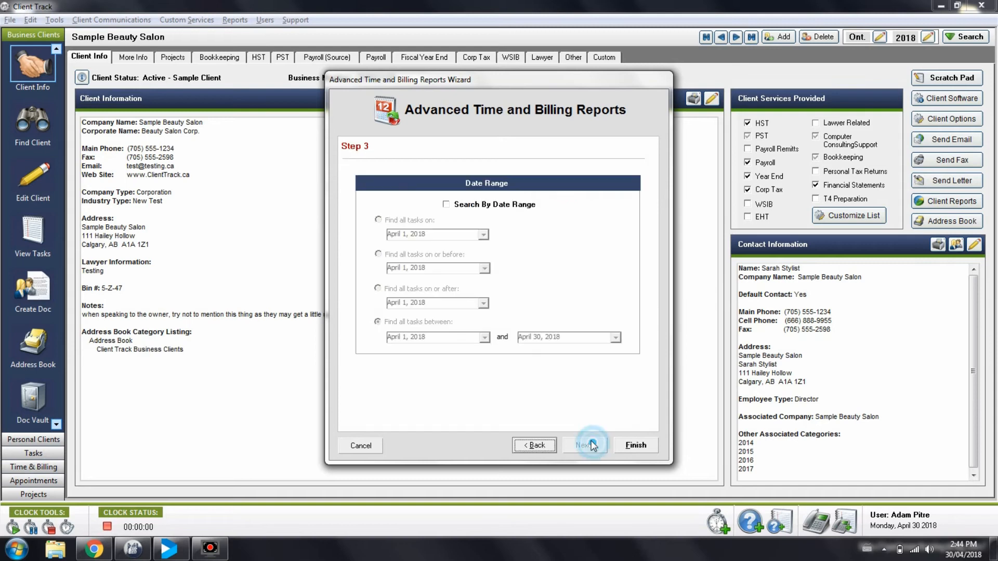
Limit the Realization Report to tasks between November 1, 2017 and April 30, 2018.
click(482, 206)
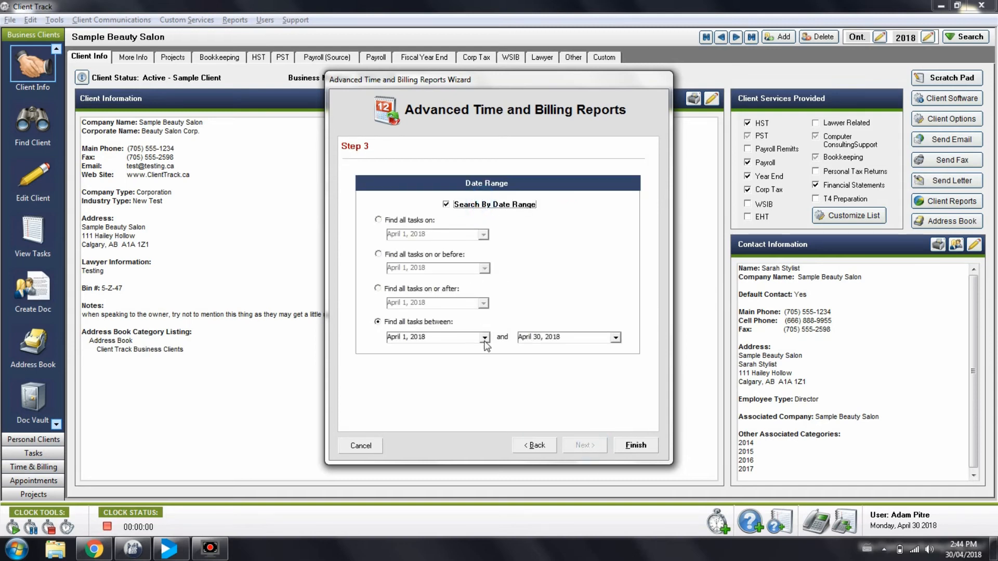
click(484, 337)
click(401, 356)
click(401, 356)
click(401, 355)
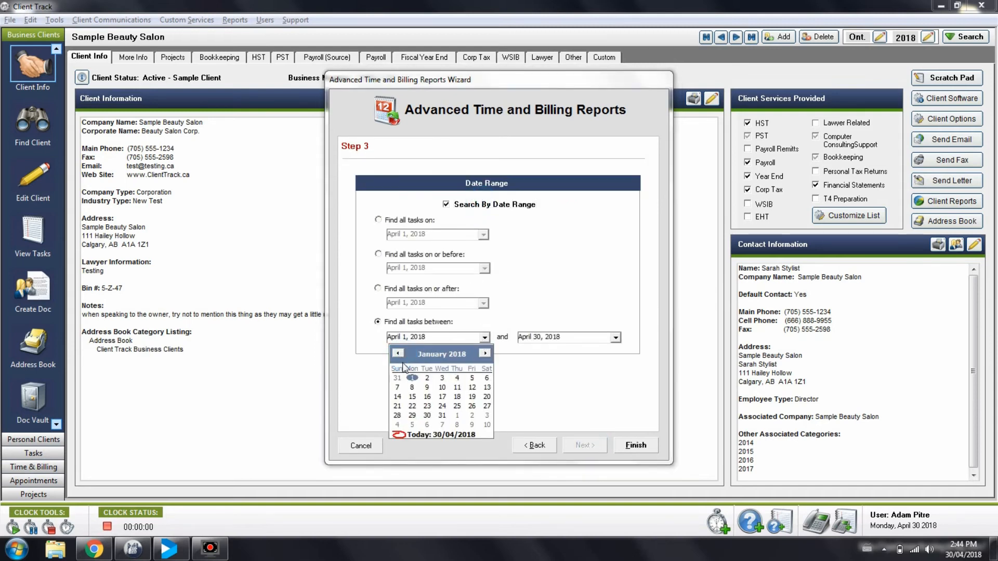
click(397, 354)
click(397, 353)
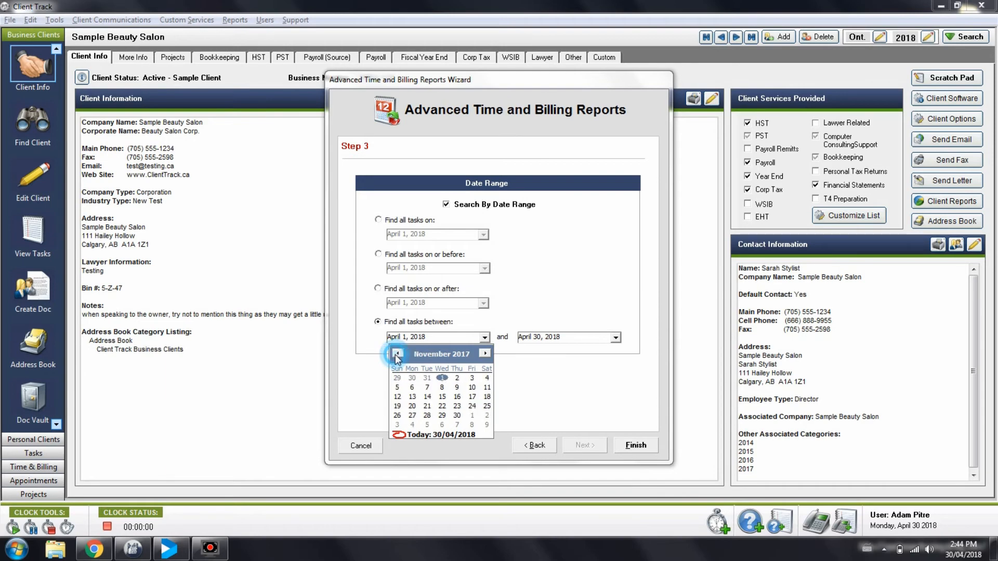
click(442, 378)
Generate the realization report, view it full screen and close it.
click(644, 449)
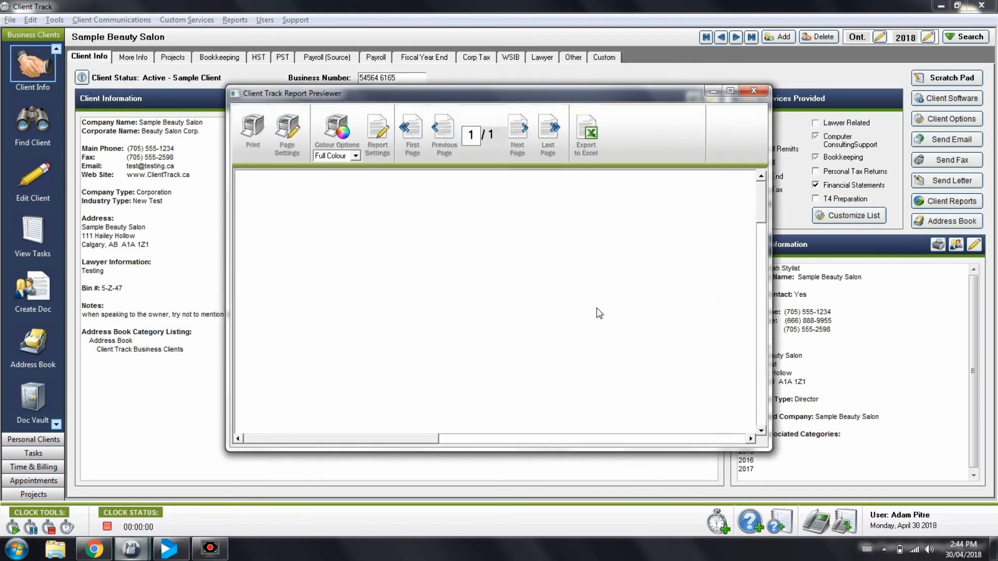
click(731, 91)
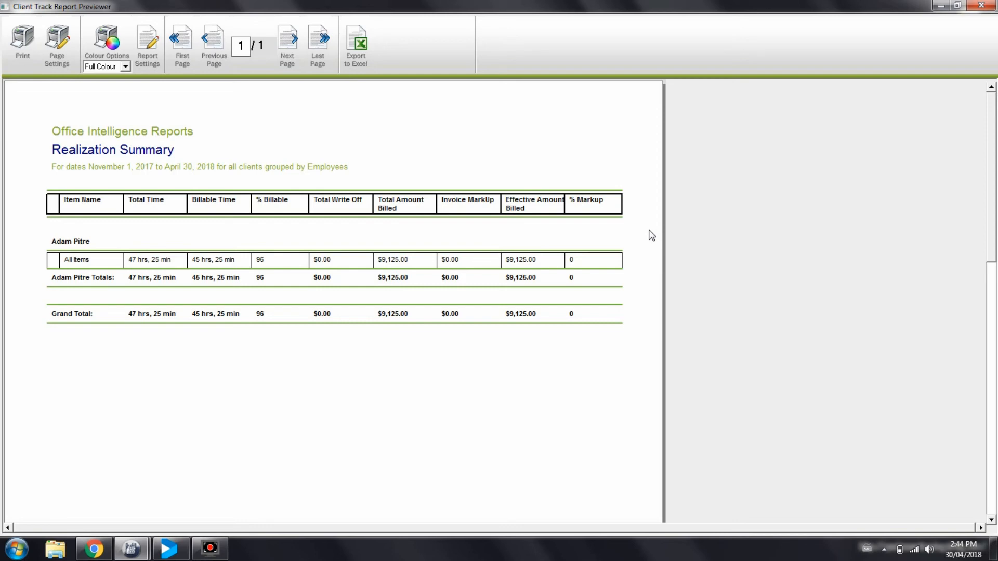
click(981, 6)
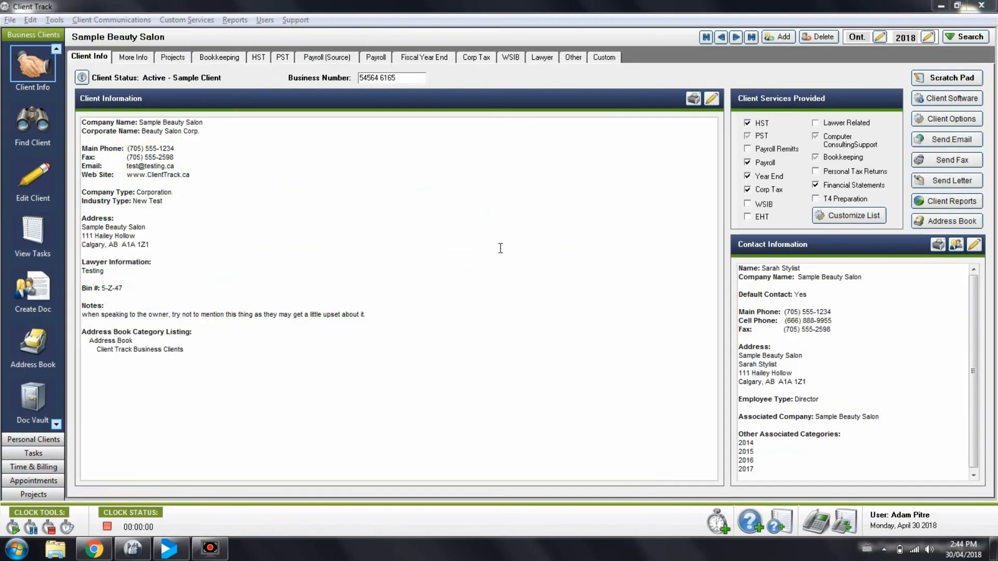
Start another advanced time and billing report as a Productivity Report grouped by employees and continue to the date range options.
click(235, 20)
click(263, 46)
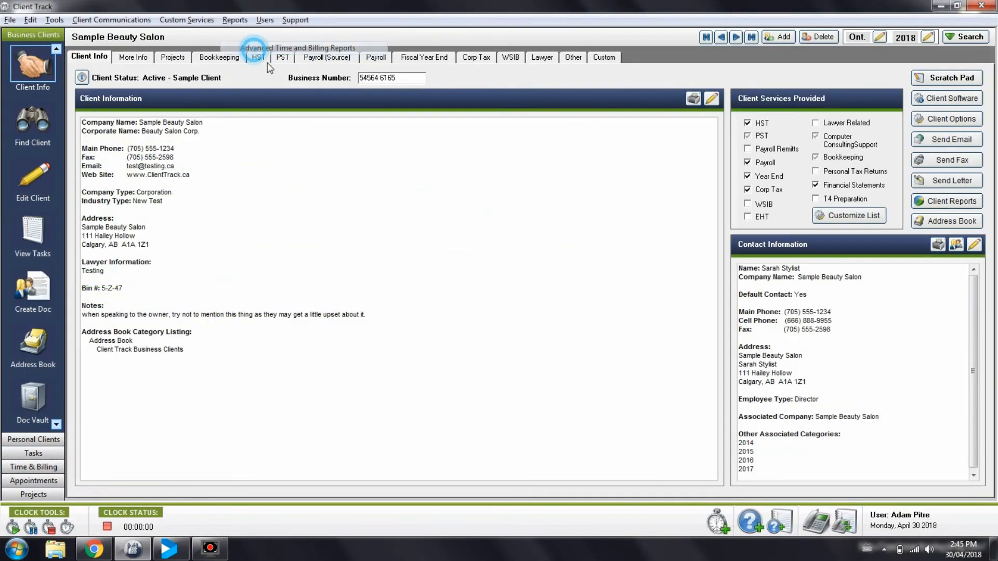
click(427, 363)
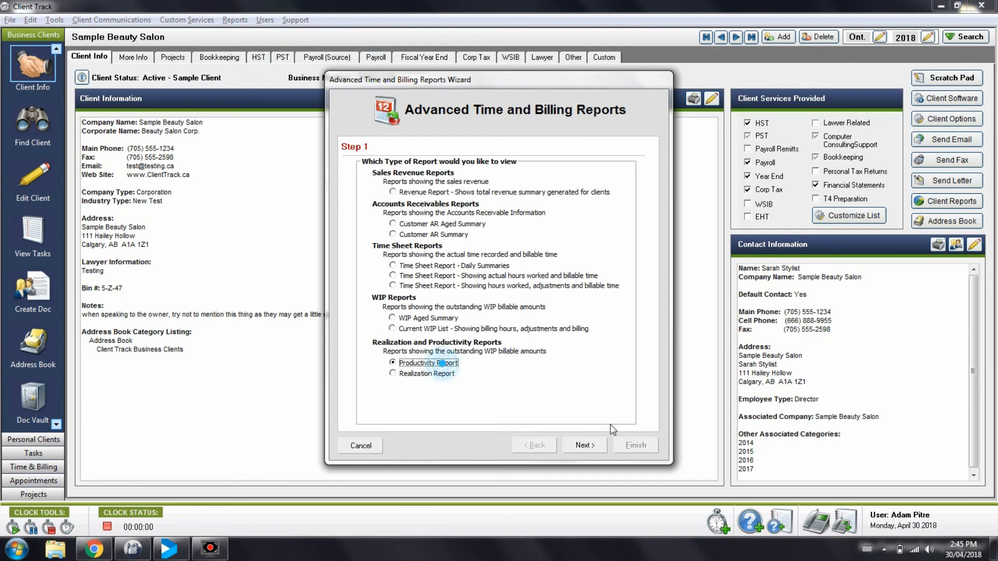
click(585, 445)
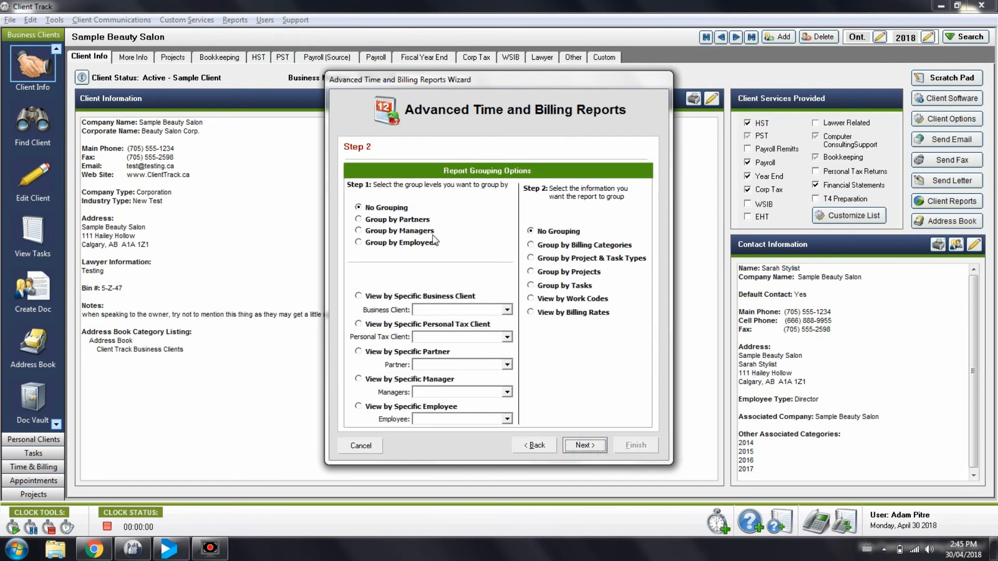
click(406, 243)
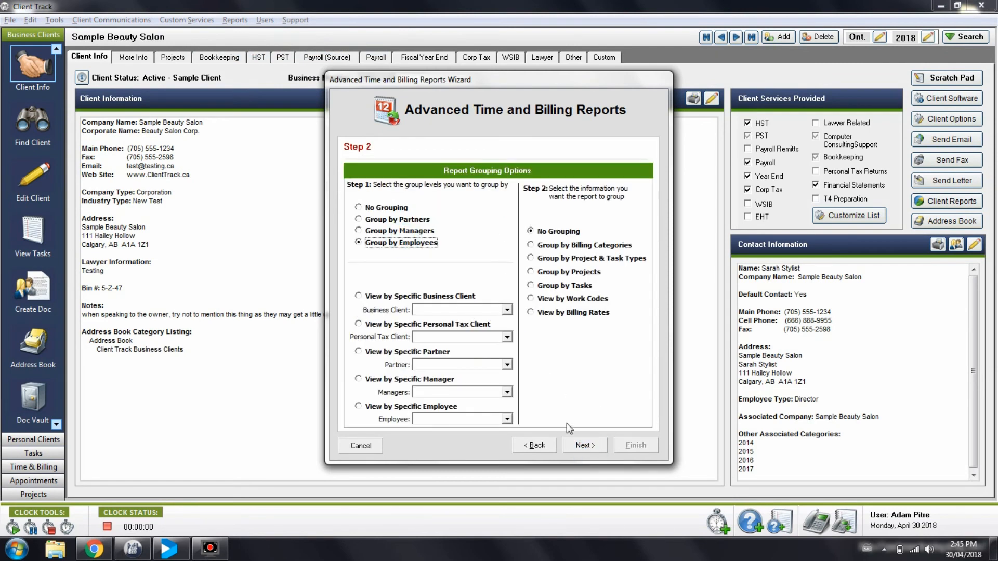
click(591, 445)
Generate the productivity report for all dates with the date range search off, and close it after viewing it full screen.
click(468, 206)
click(468, 206)
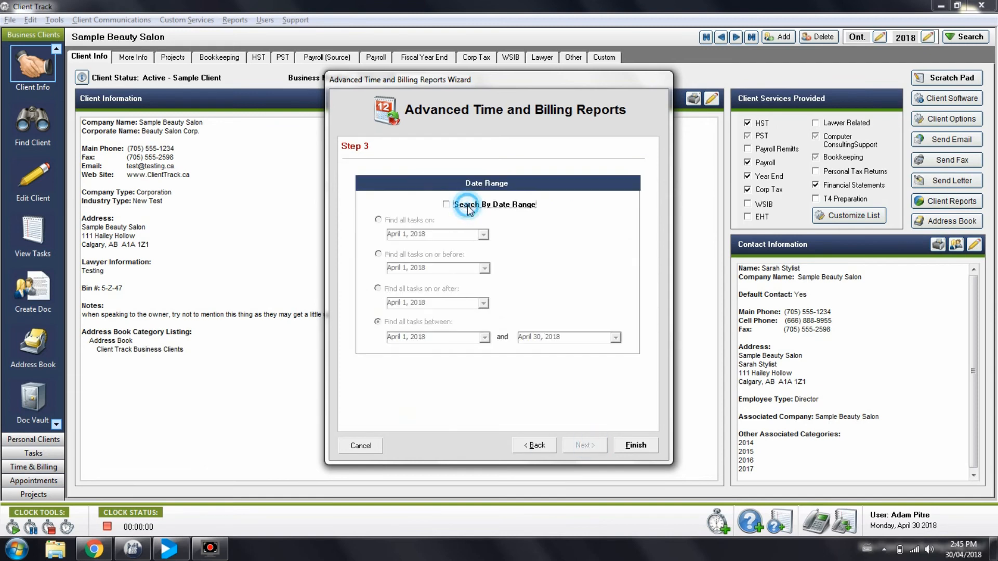
click(626, 445)
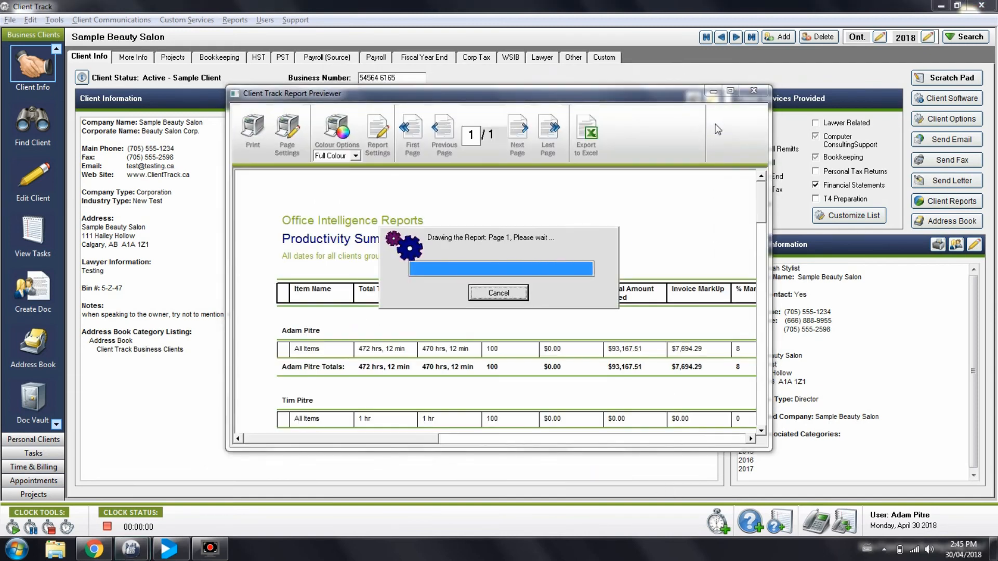
click(728, 91)
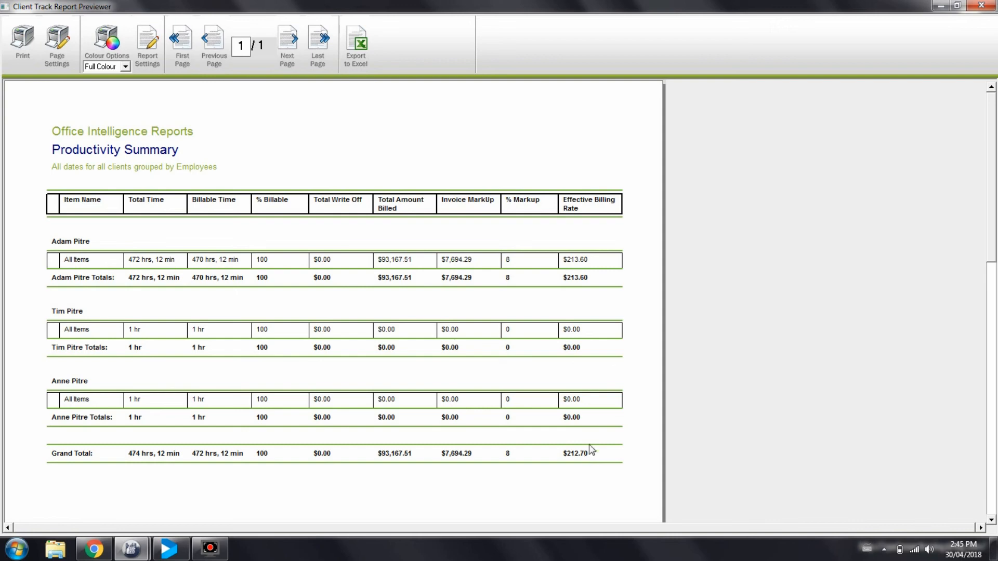
click(987, 7)
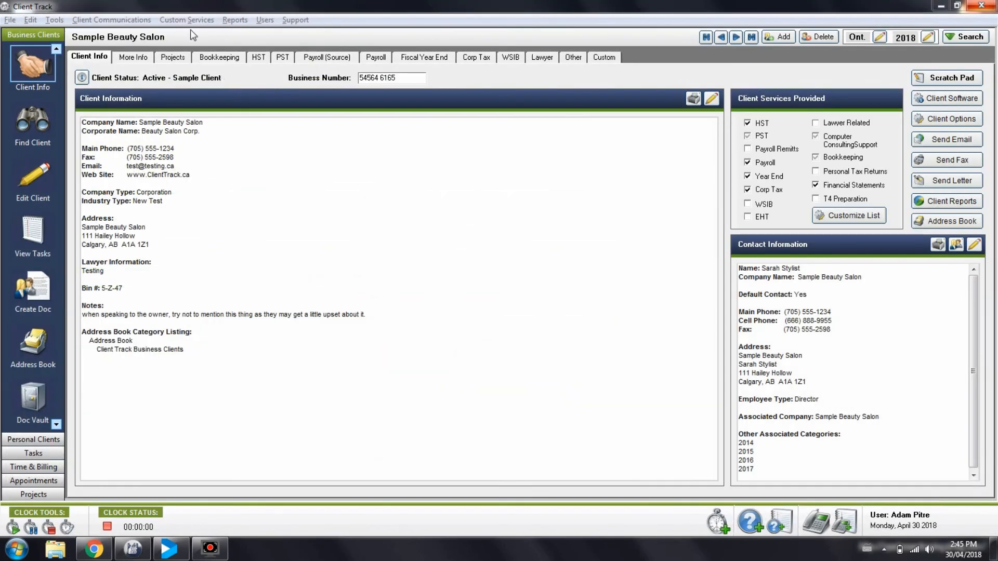
Start another advanced time and billing report as a Revenue Report with no grouping and continue to the client options.
click(225, 21)
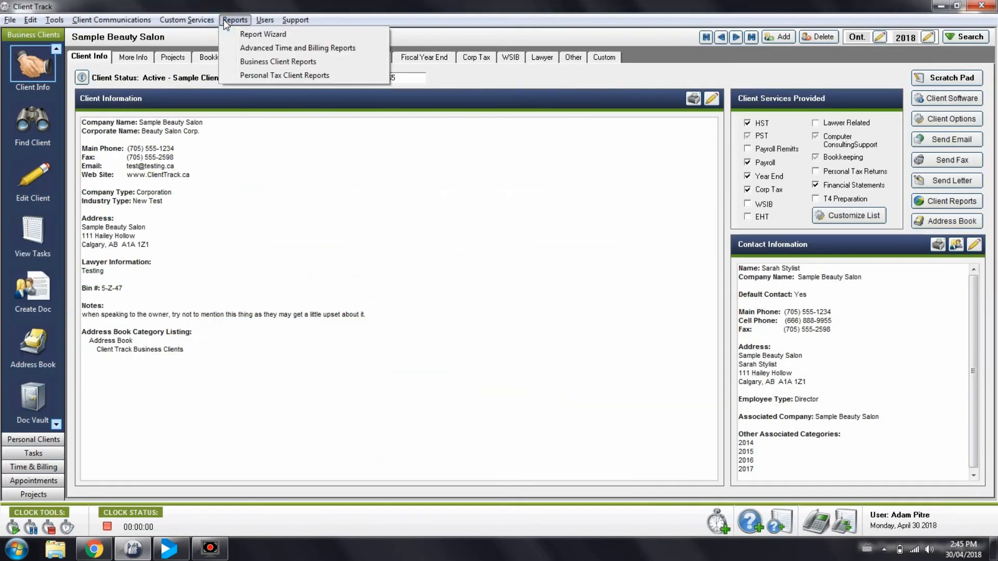
click(270, 49)
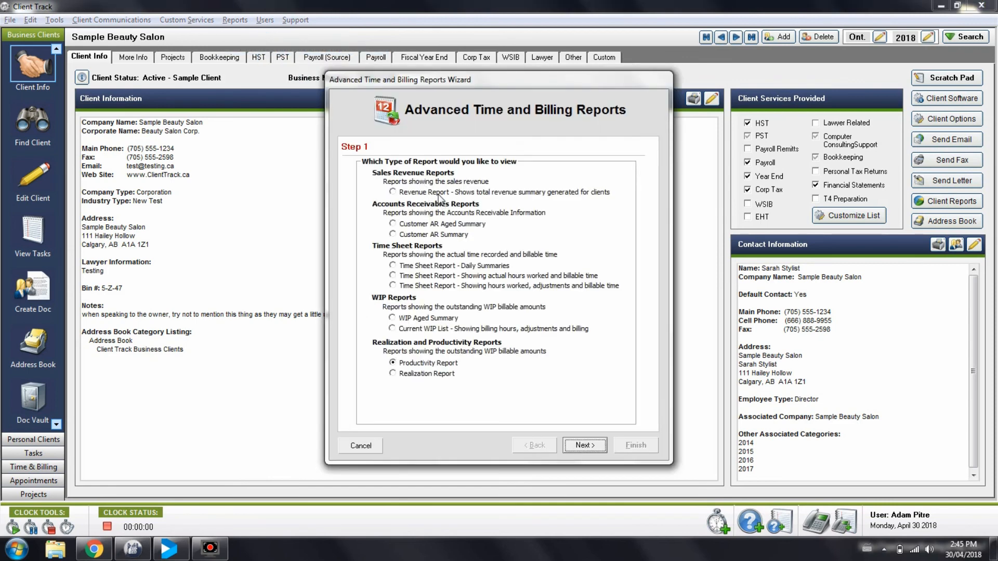
click(438, 193)
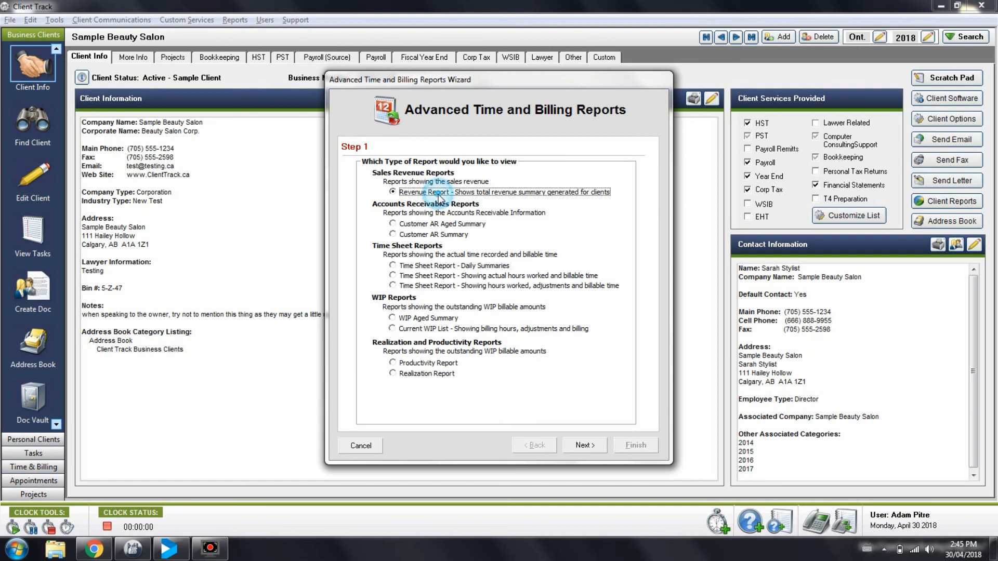
click(580, 446)
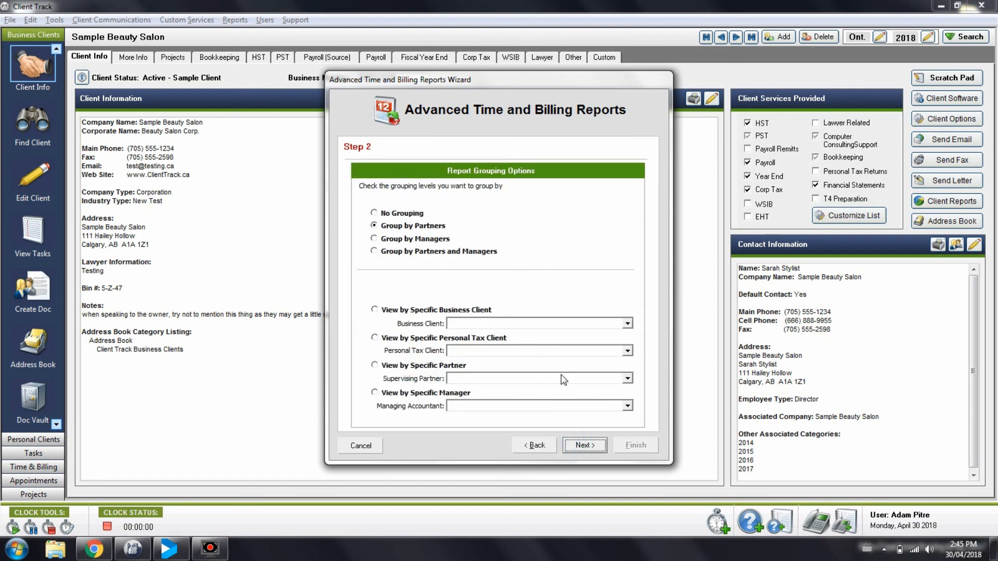
click(395, 213)
click(579, 445)
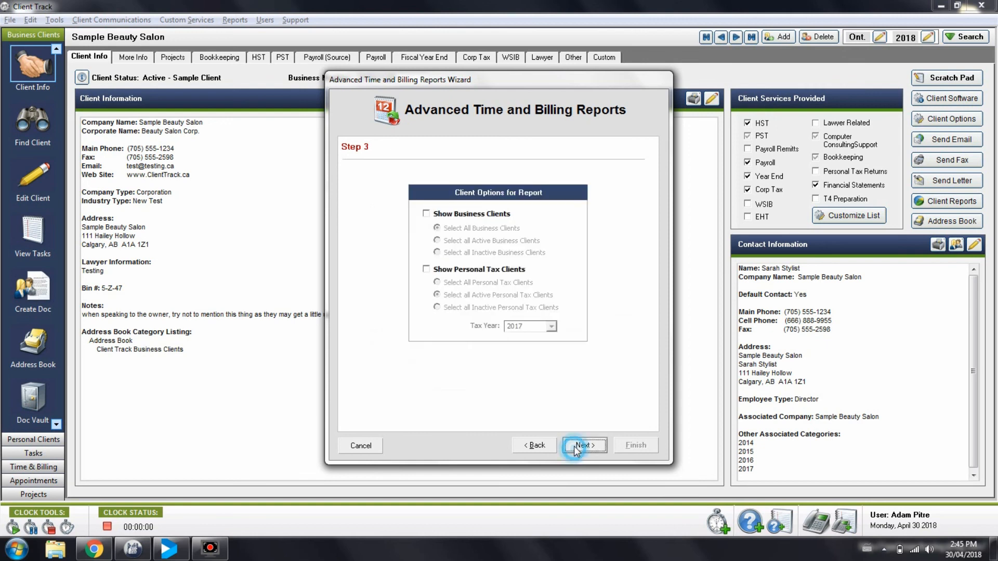
Generate the revenue report for all business clients without a date range, and close the preview after viewing it.
click(484, 216)
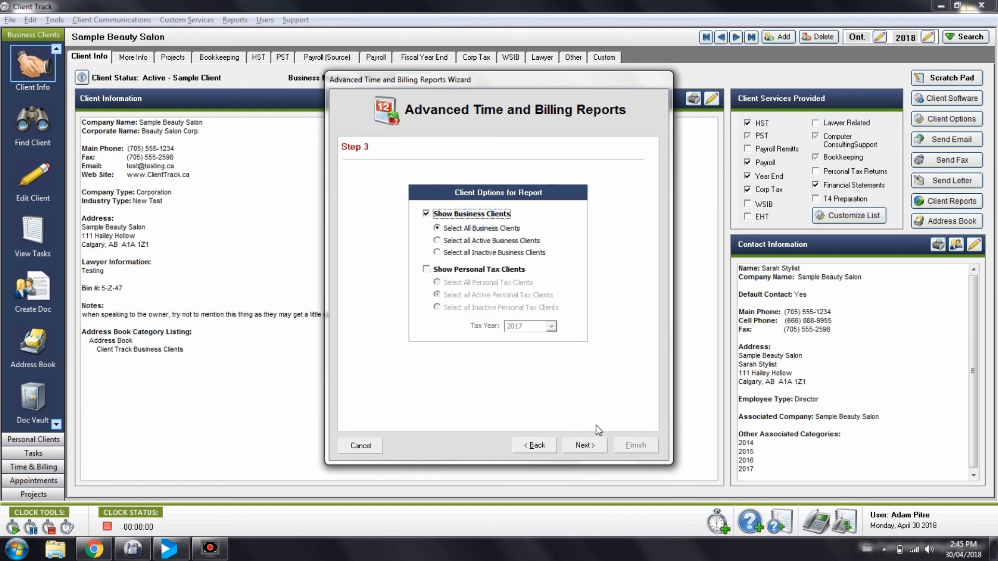
click(586, 447)
click(634, 446)
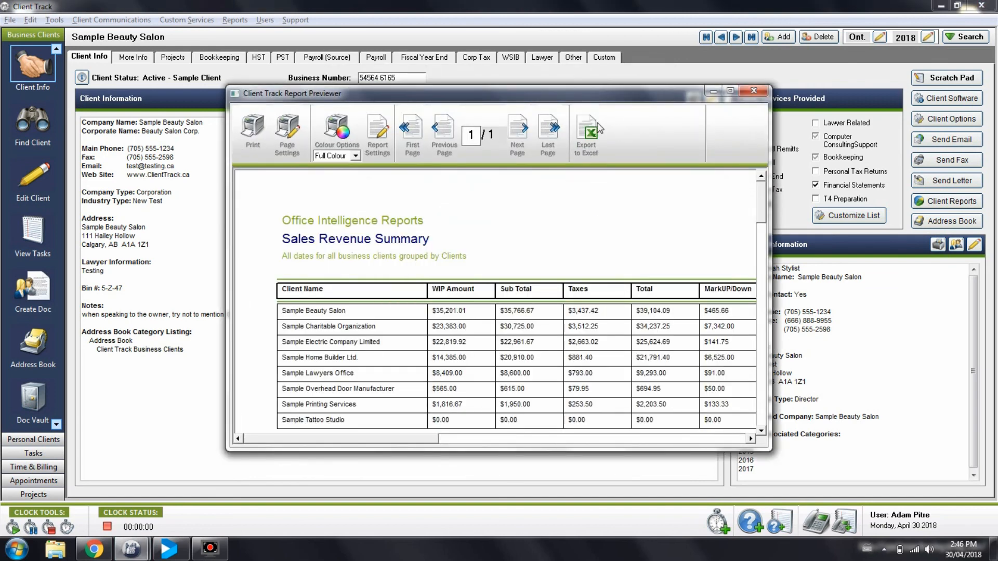
click(753, 94)
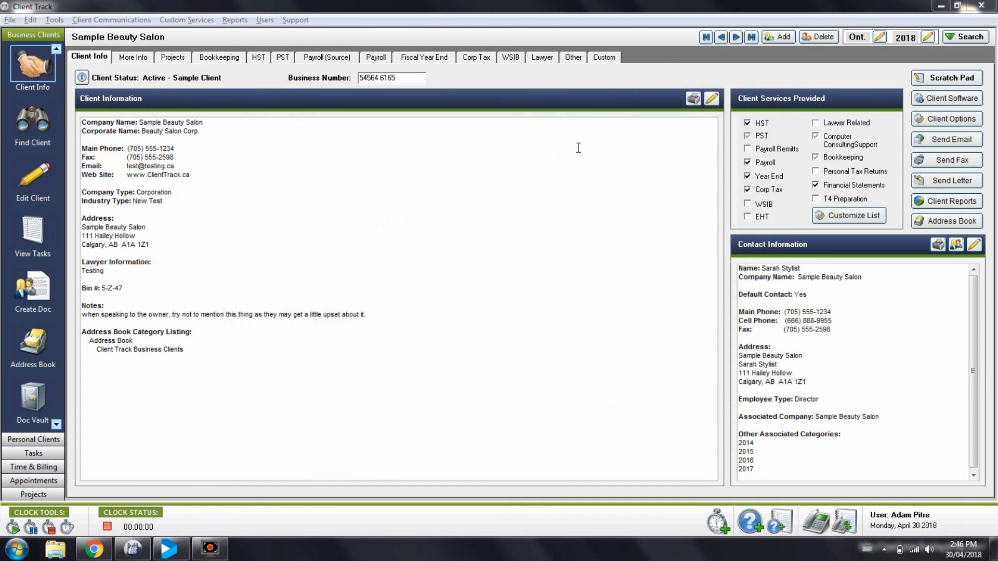